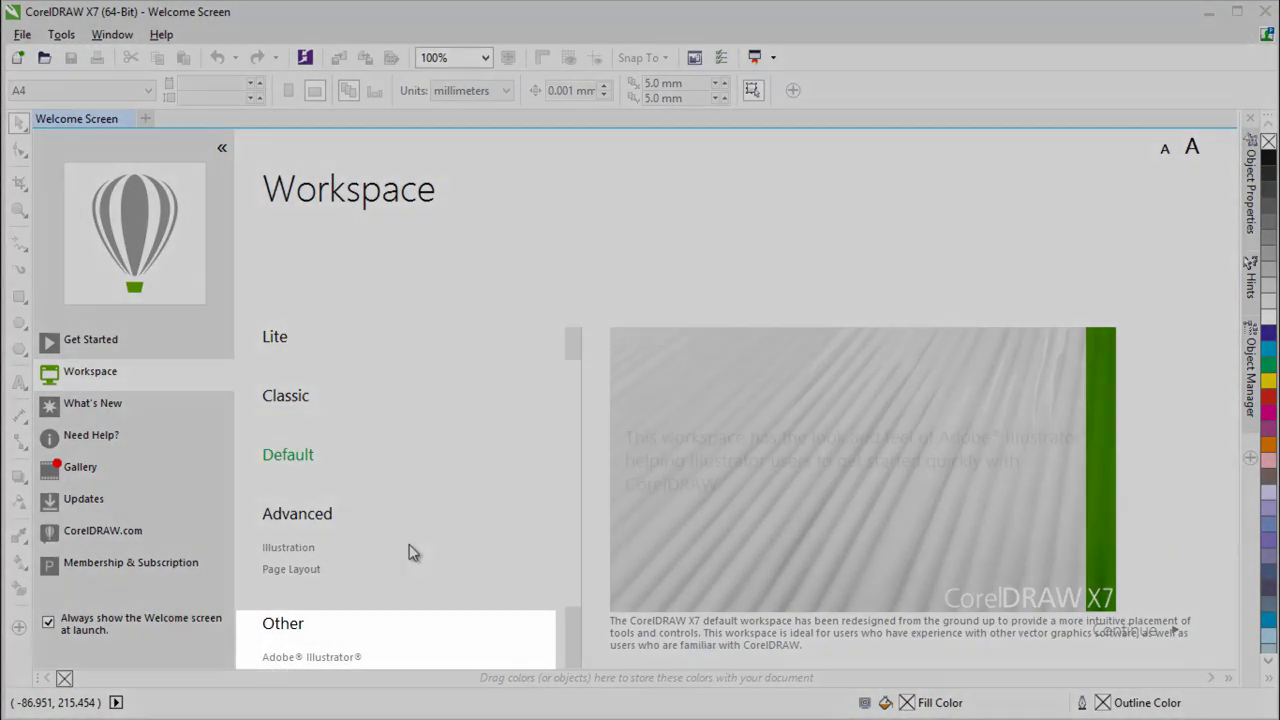
Show the Adobe Illustrator workspace description under Other on the Welcome Screen's Workspace page
mouse_move(373, 645)
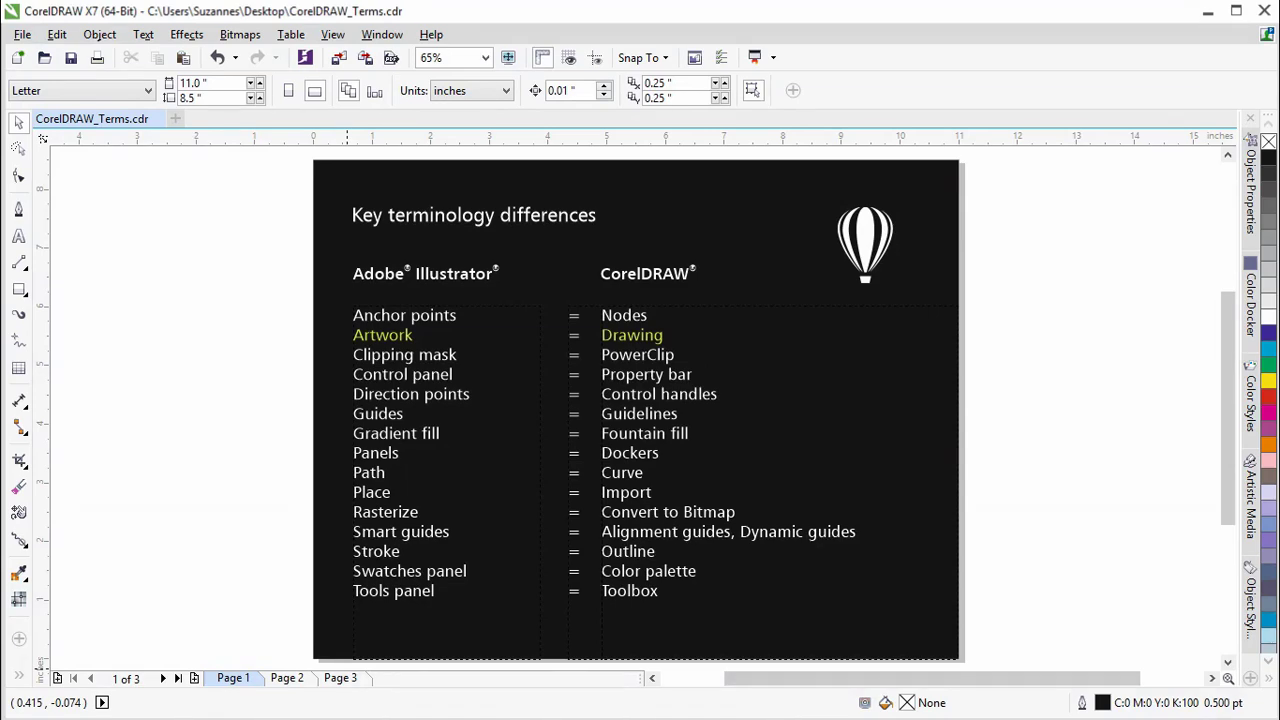
Undo the Artwork and Drawing highlight, view pages 2 and 3, then return to page 1
key("ctrl+z")
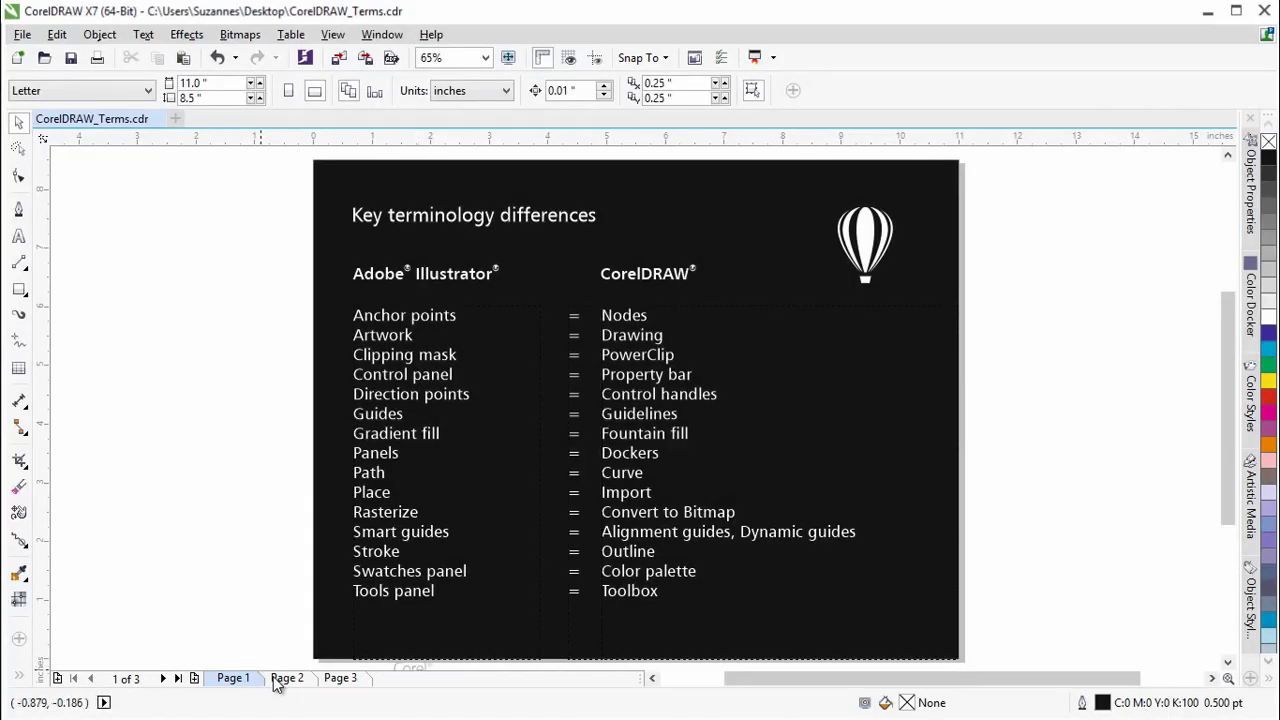
left_click(303, 681)
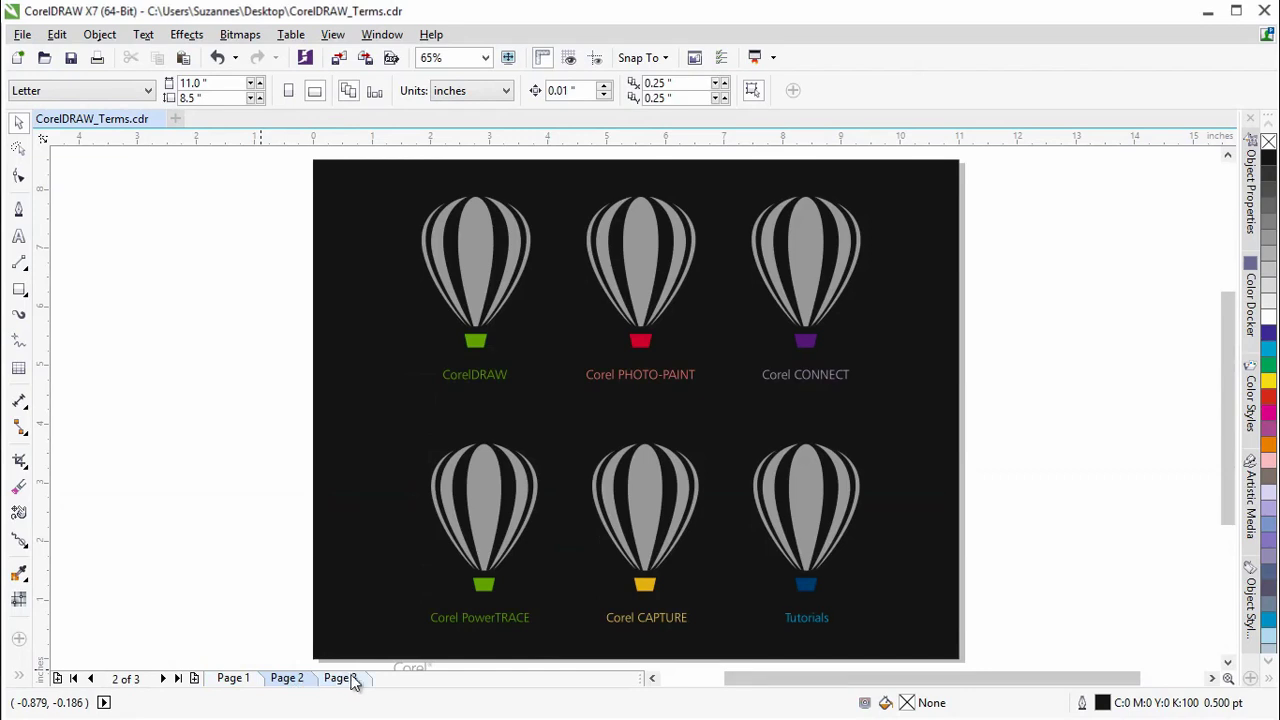
left_click(343, 680)
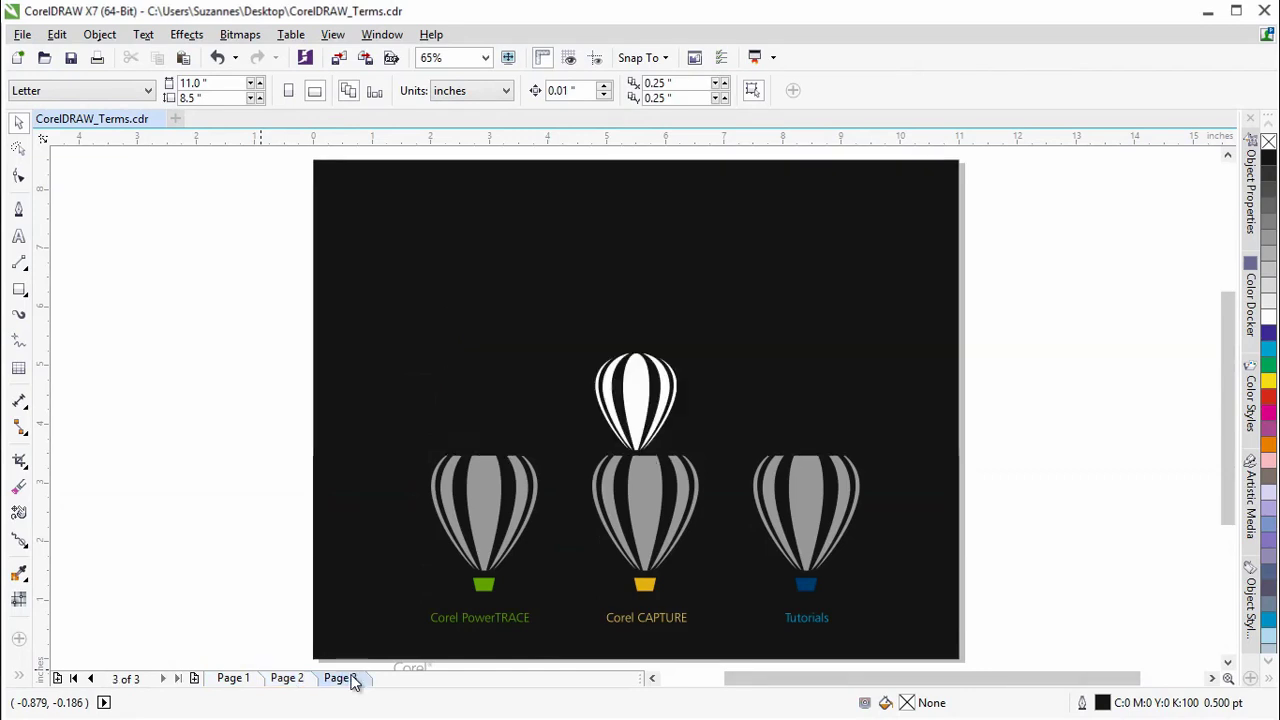
left_click(286, 680)
left_click(240, 680)
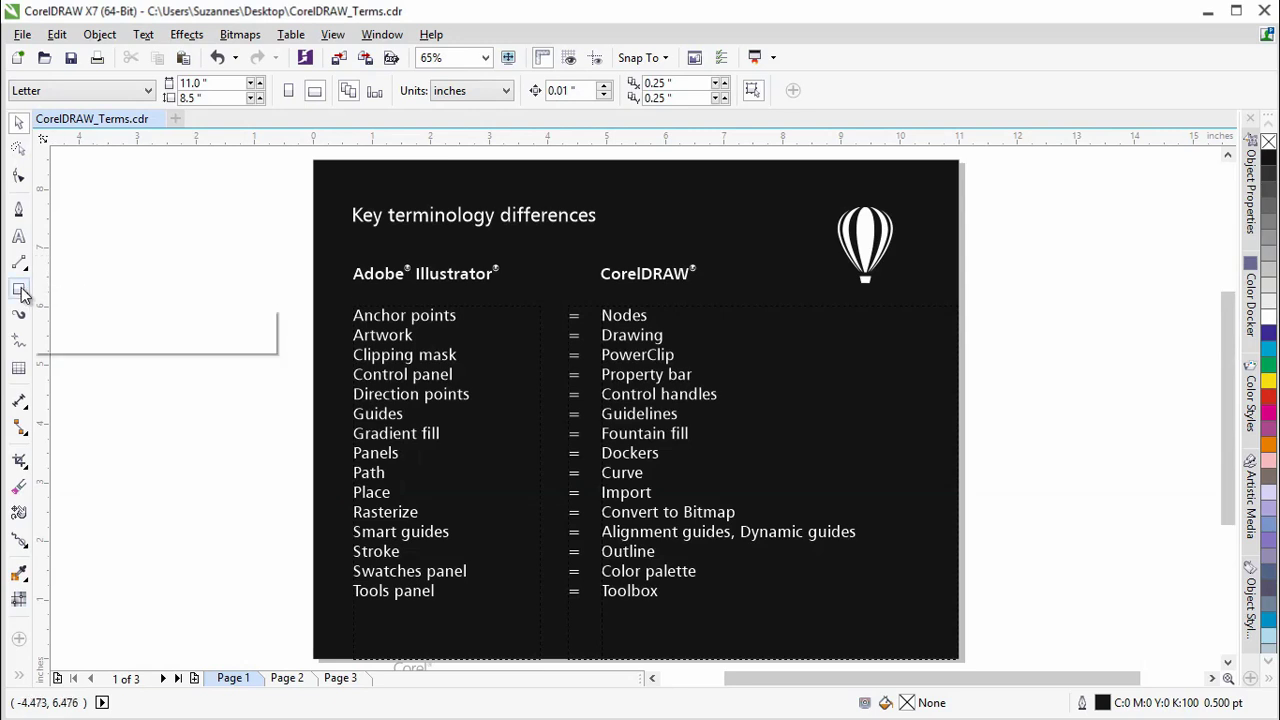
Try out the Shape tool and the Pen tool in the toolbox
left_click(19, 178)
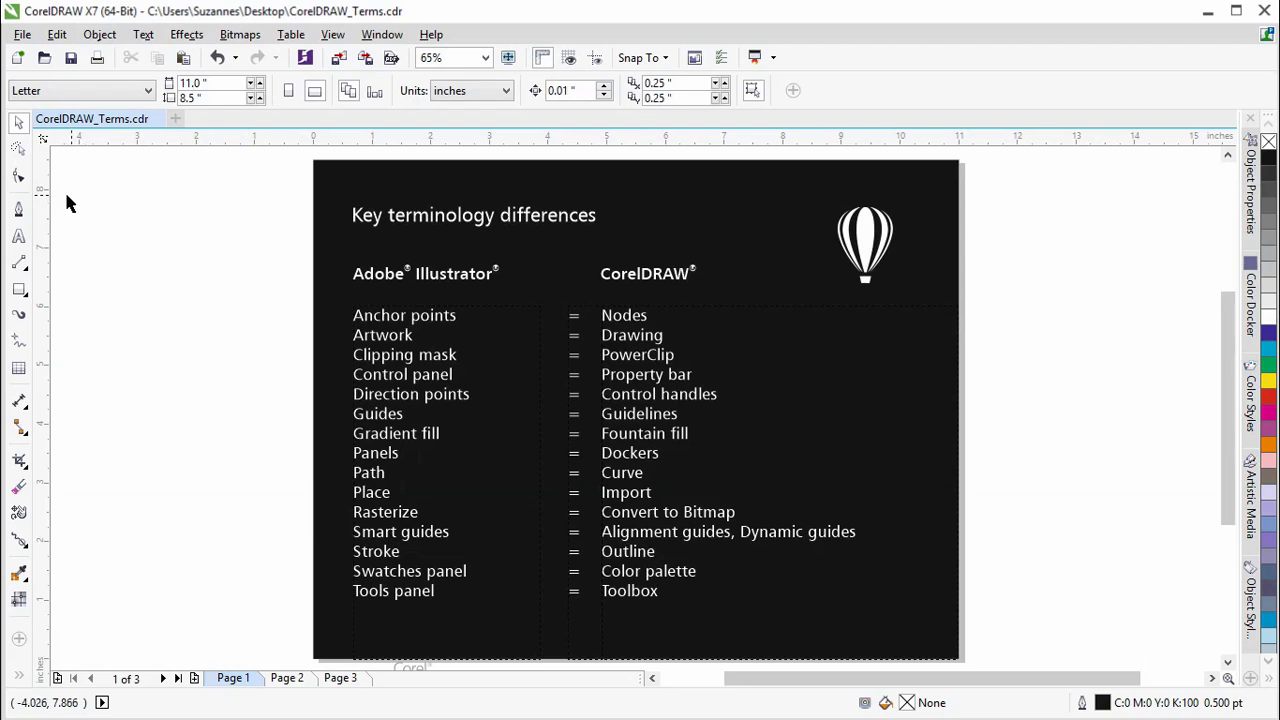
left_click(22, 180)
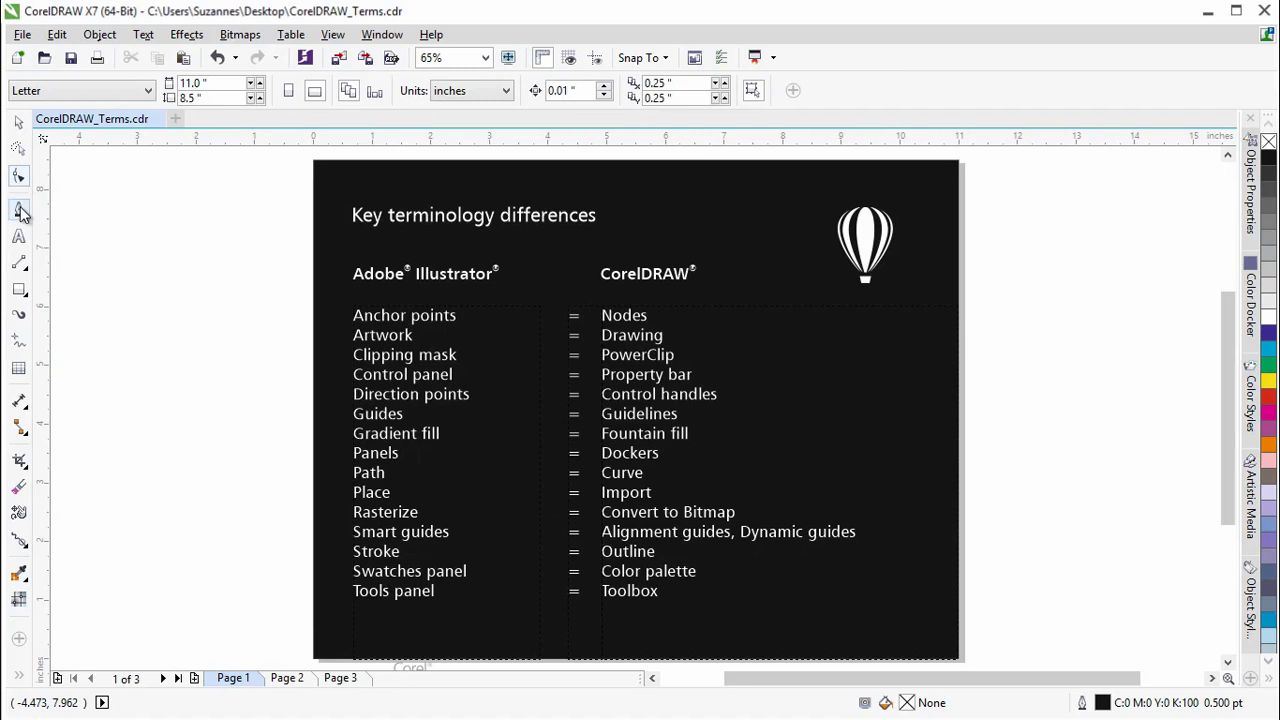
left_click(19, 207)
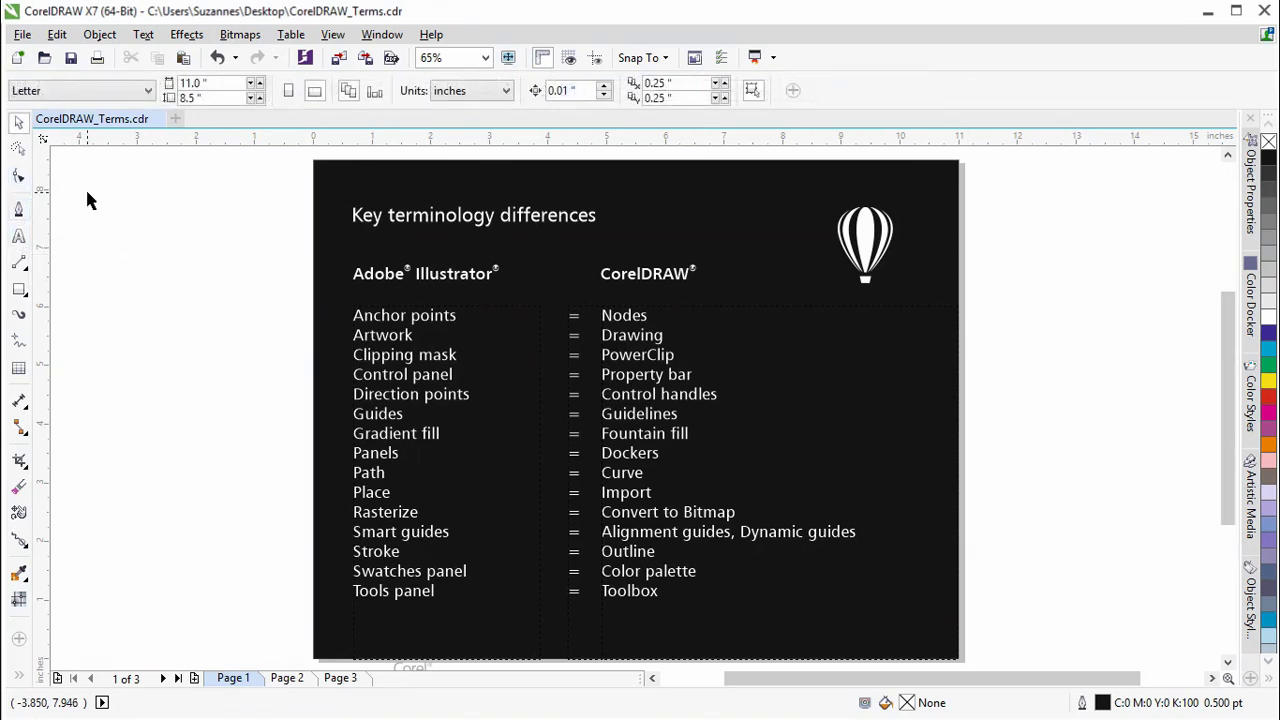
Uncheck Lock Toolbars and drag the toolbox away from the window edge
right_click(24, 174)
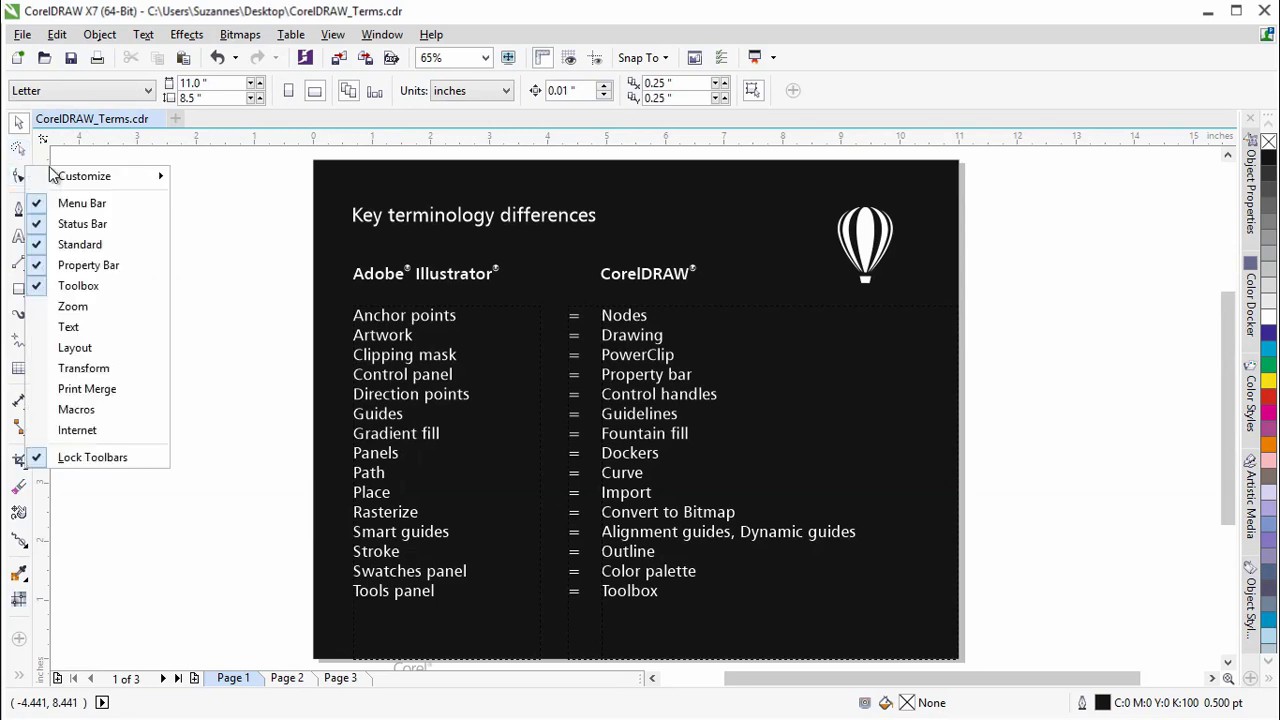
left_click(136, 456)
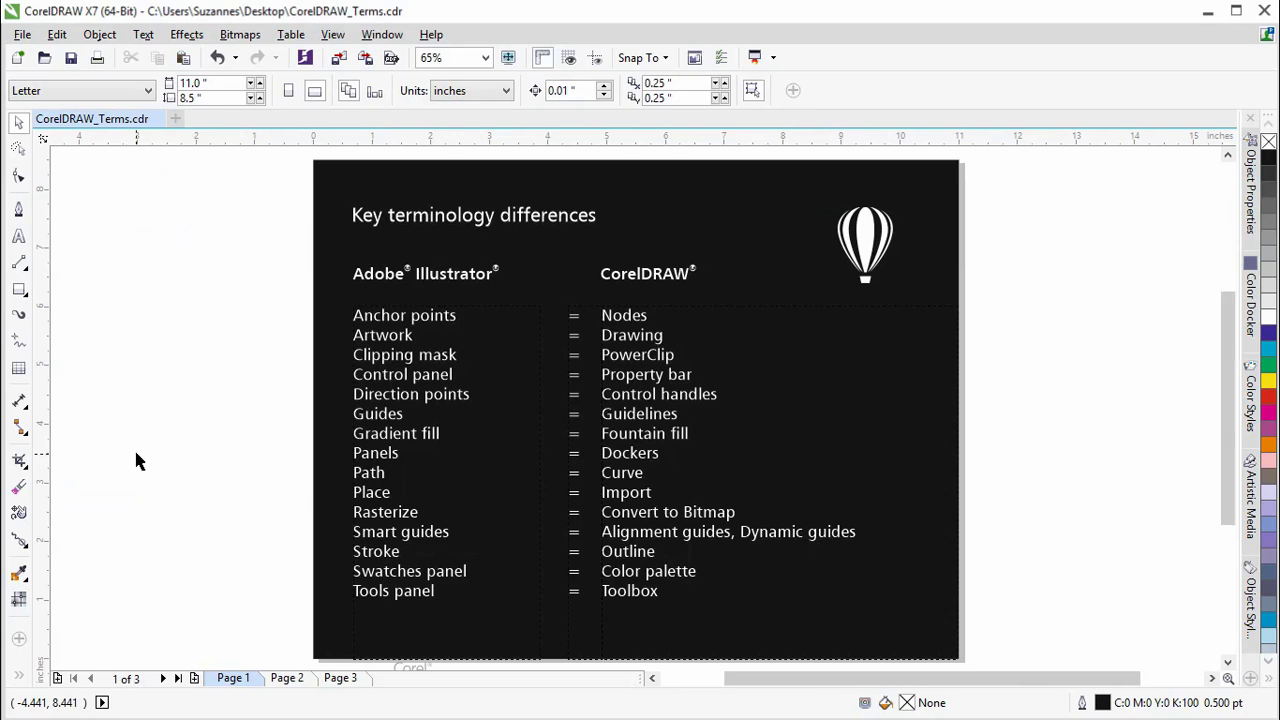
mouse_move(22, 128)
left_mouse_down()
mouse_move(92, 205)
mouse_move(178, 175)
mouse_move(22, 130)
left_mouse_up()
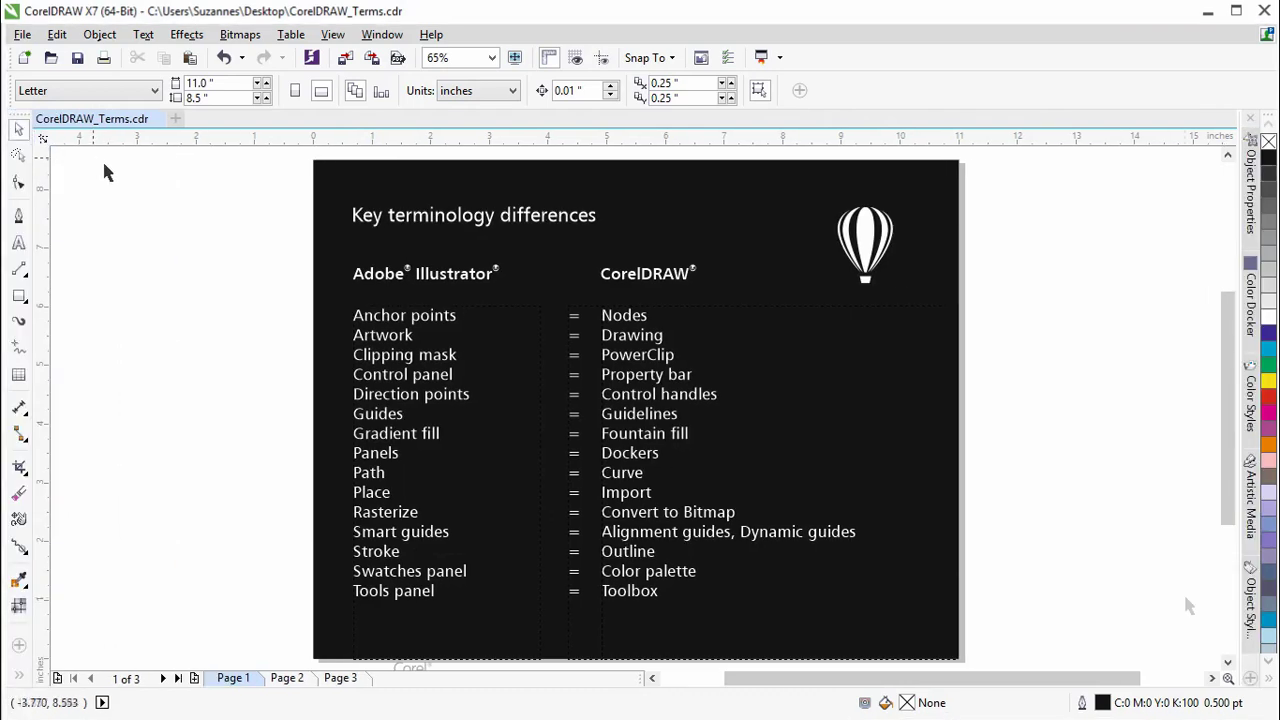
Browse the Object Styles, Artistic Media, Color Styles and Color dockers, then show Object Properties' Transparency settings
left_click(1250, 605)
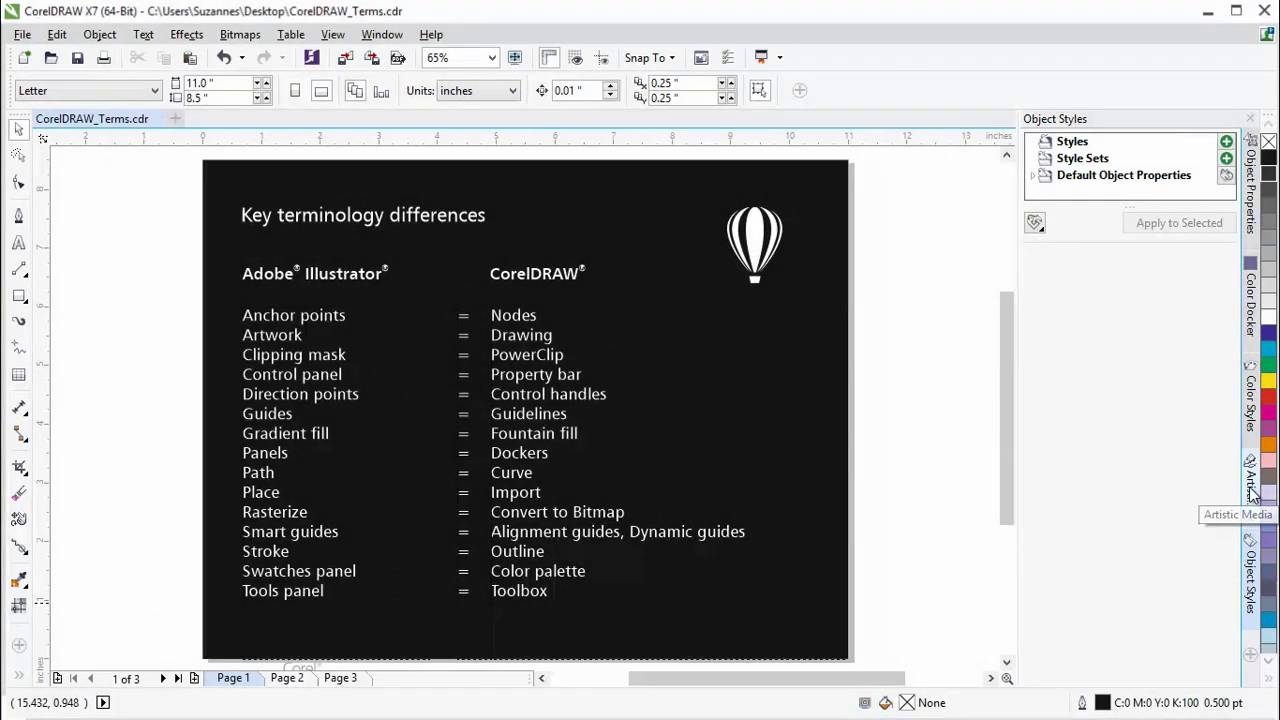
left_click(1253, 490)
left_click(1254, 421)
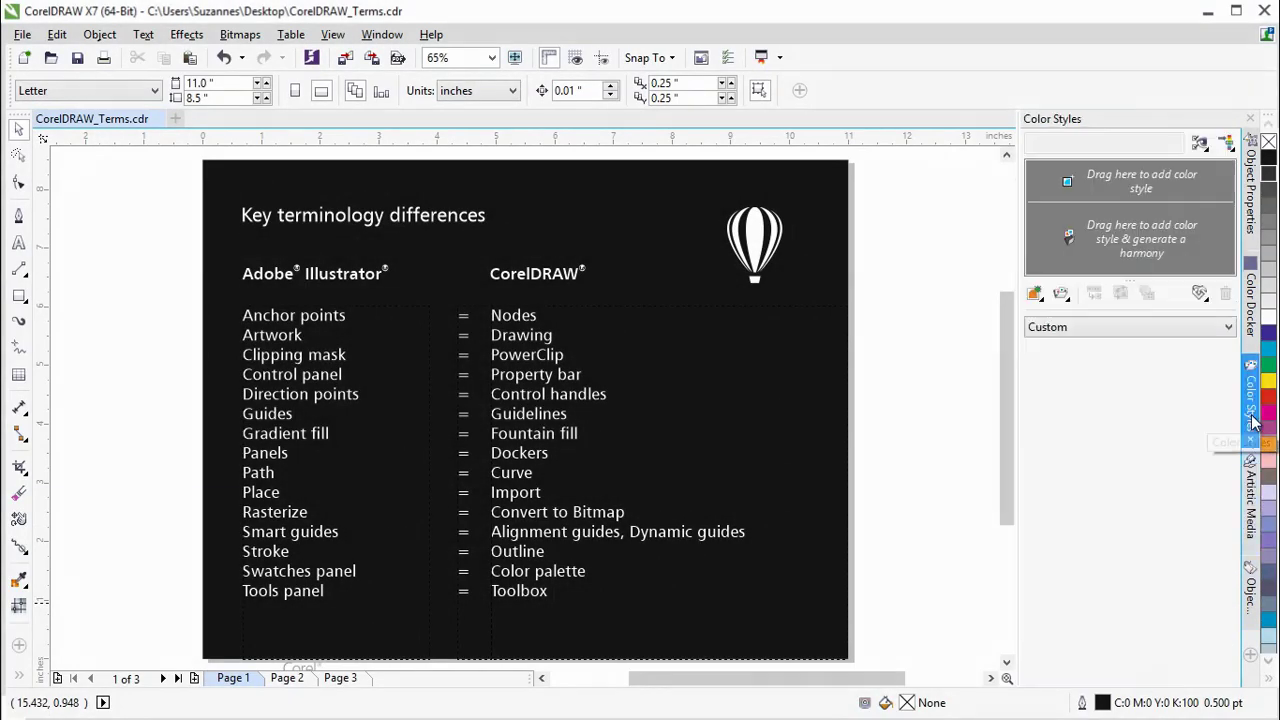
left_click(1253, 320)
left_click(1255, 232)
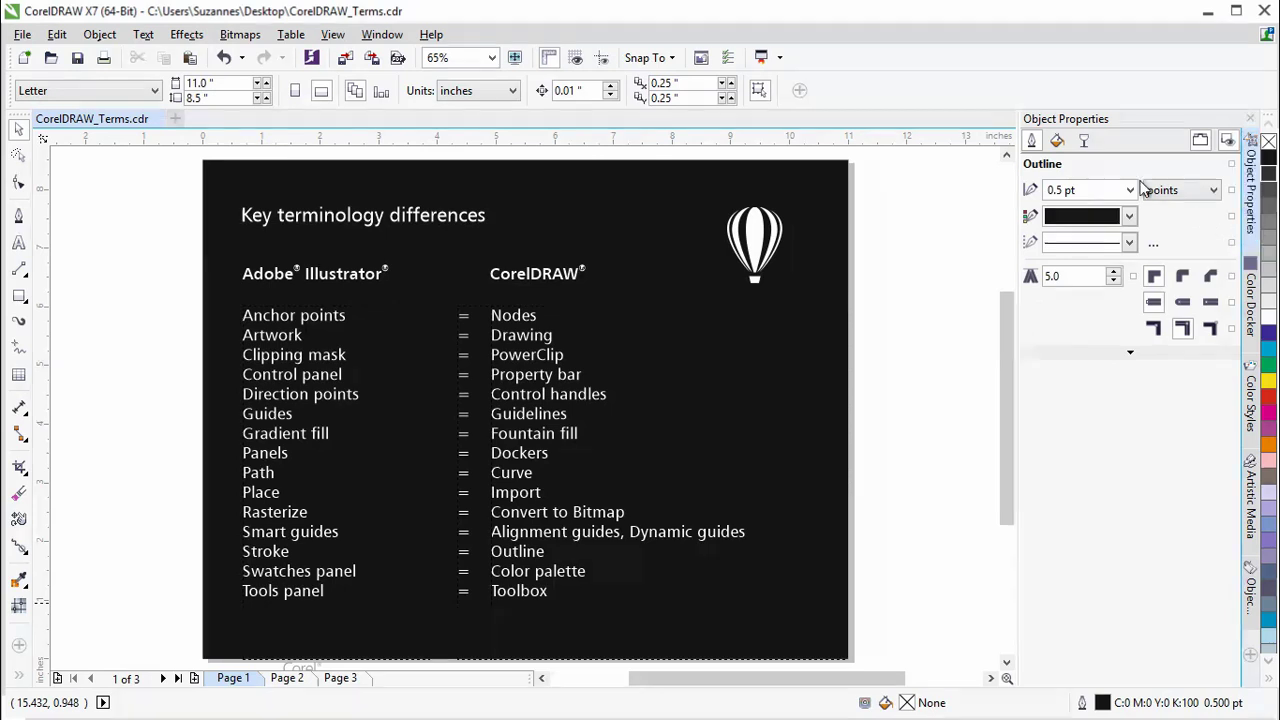
left_click(1083, 141)
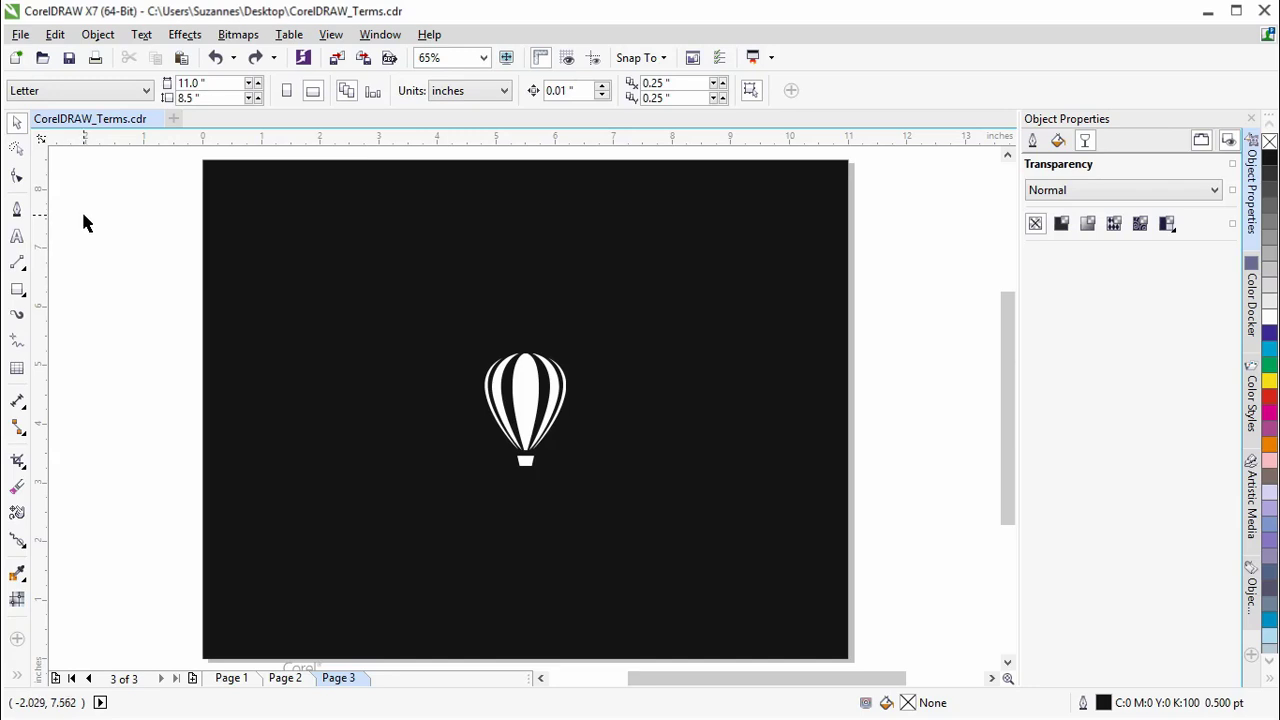
Zoom onto the balloon and drag a node's handle on the middle stripe's left edge into a curve
key("z")
left_click_drag(525, 343, 625, 502)
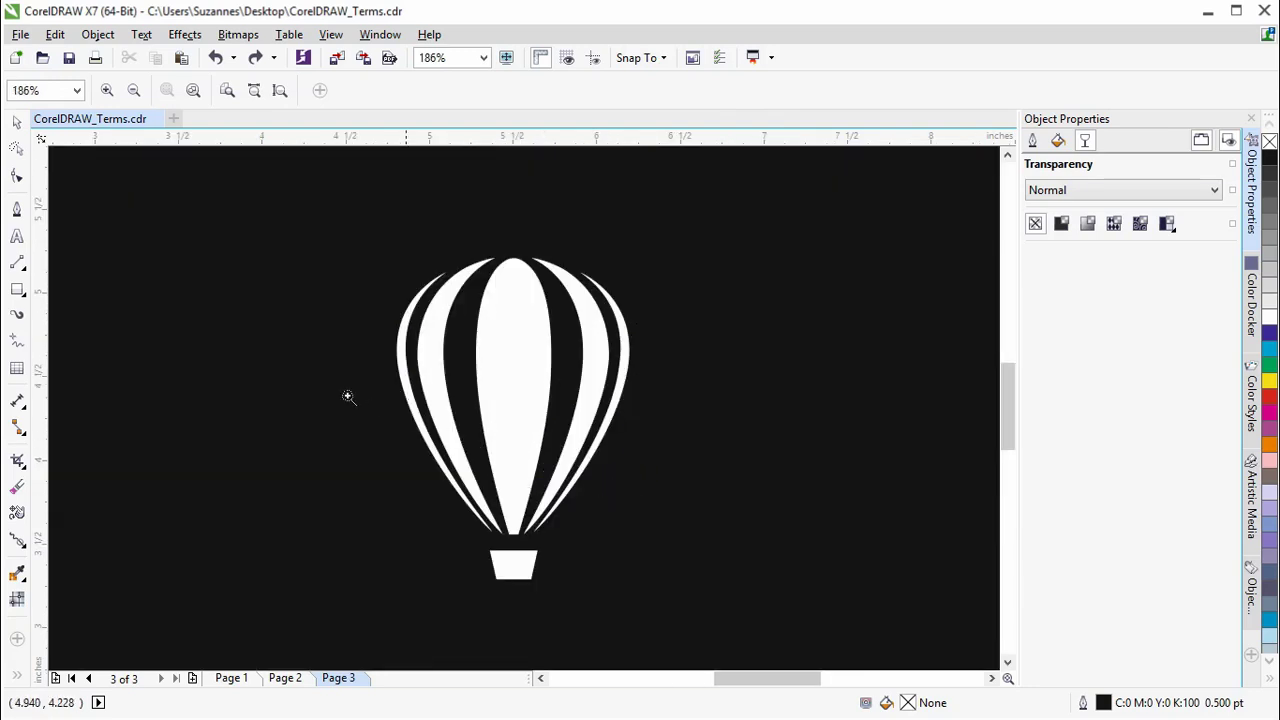
left_click(17, 178)
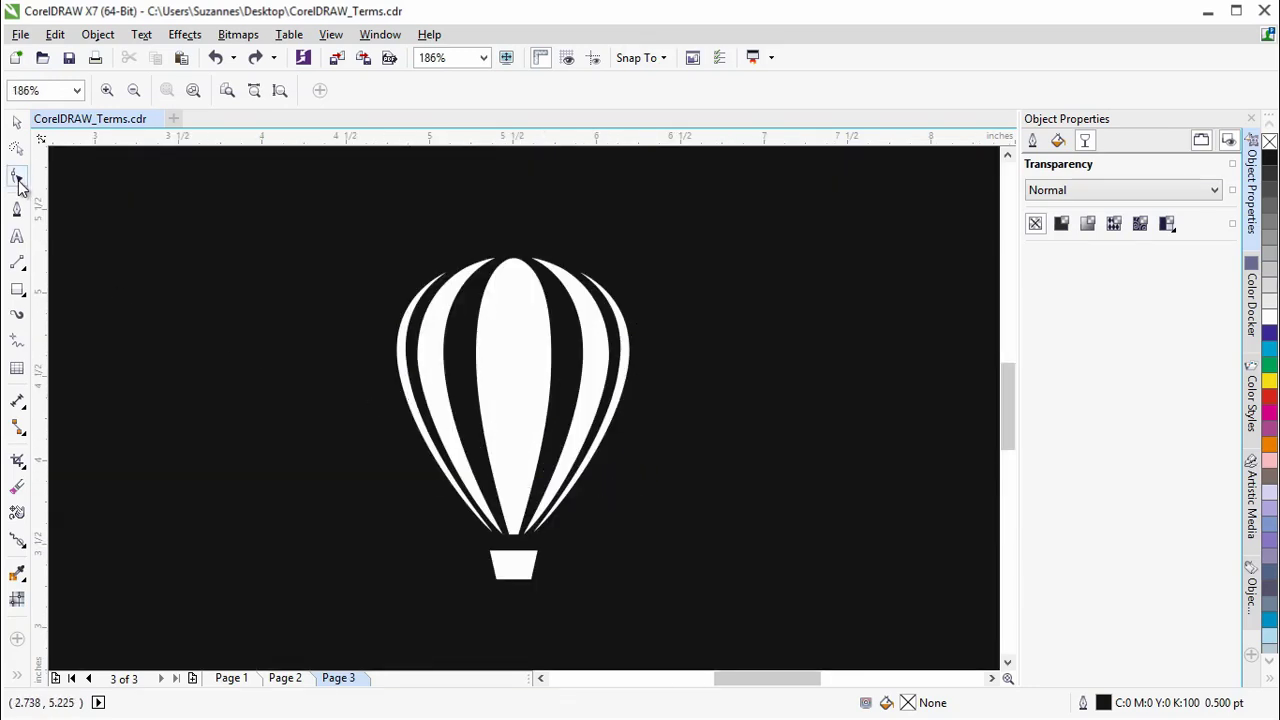
left_click(501, 380)
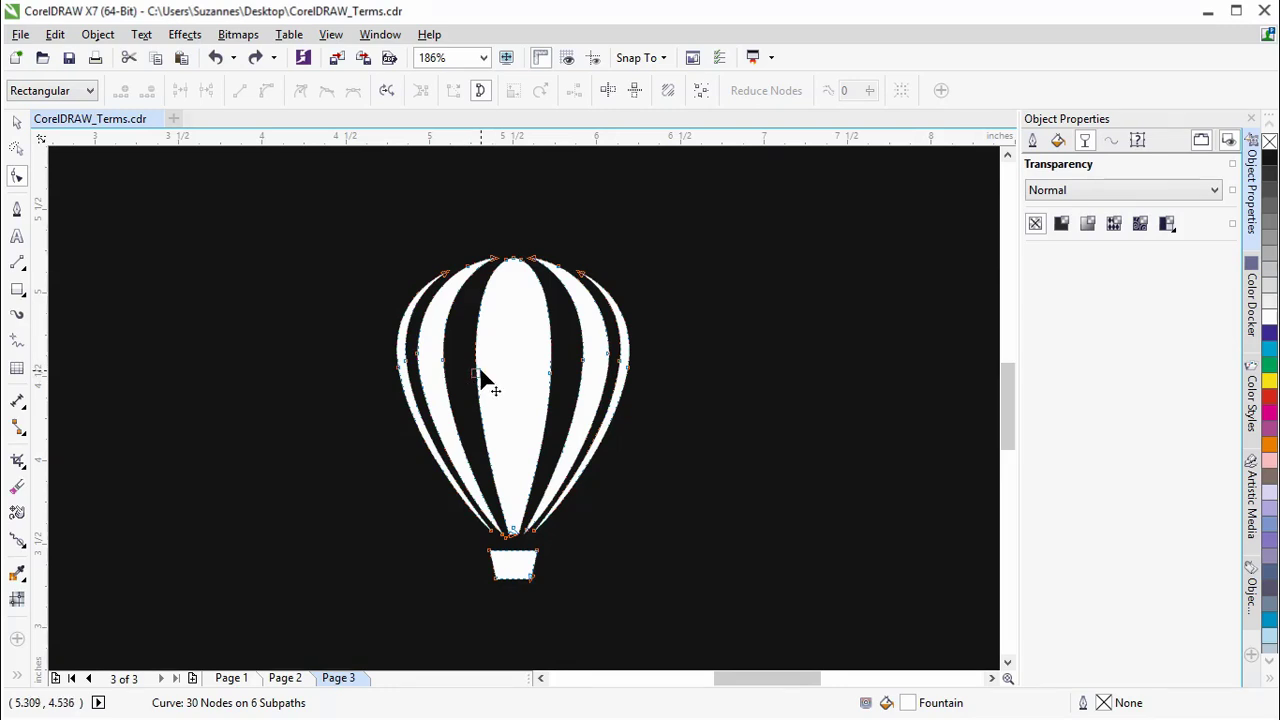
left_click(476, 374)
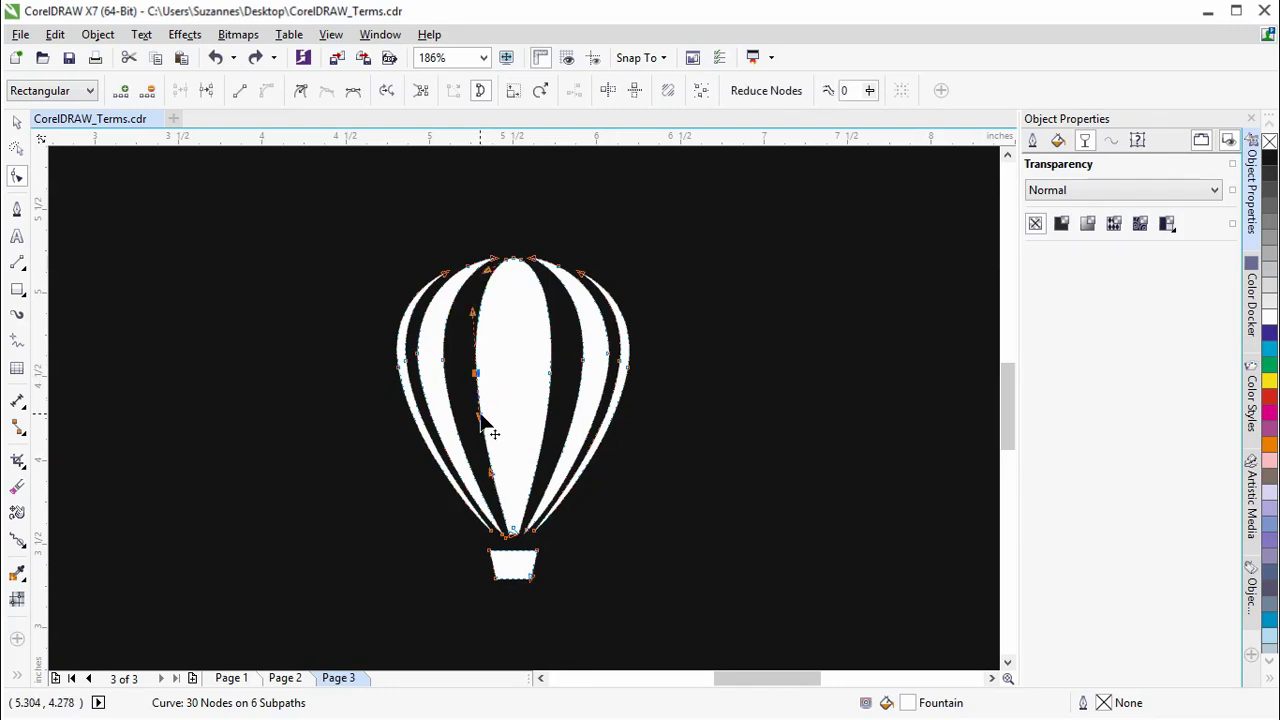
left_click_drag(480, 413, 477, 443)
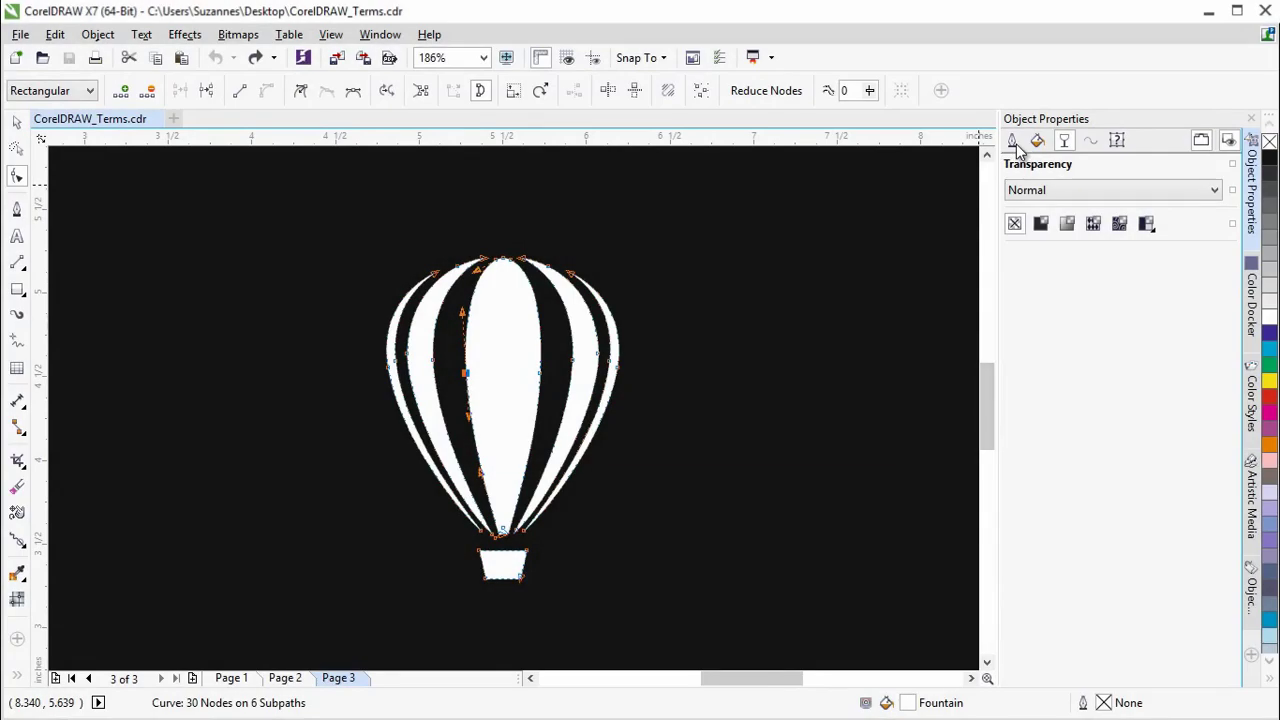
Give the balloon a 2.0 pt red outline
left_click(1011, 140)
left_click(1131, 191)
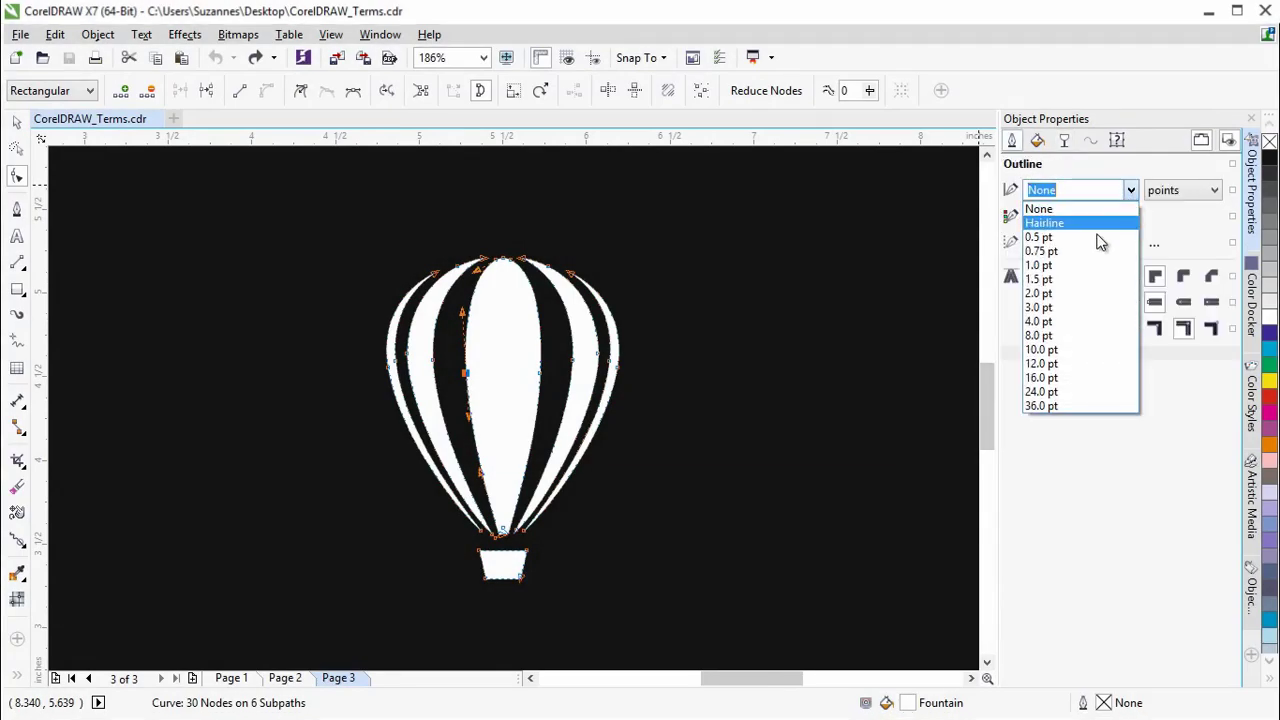
left_click(1065, 292)
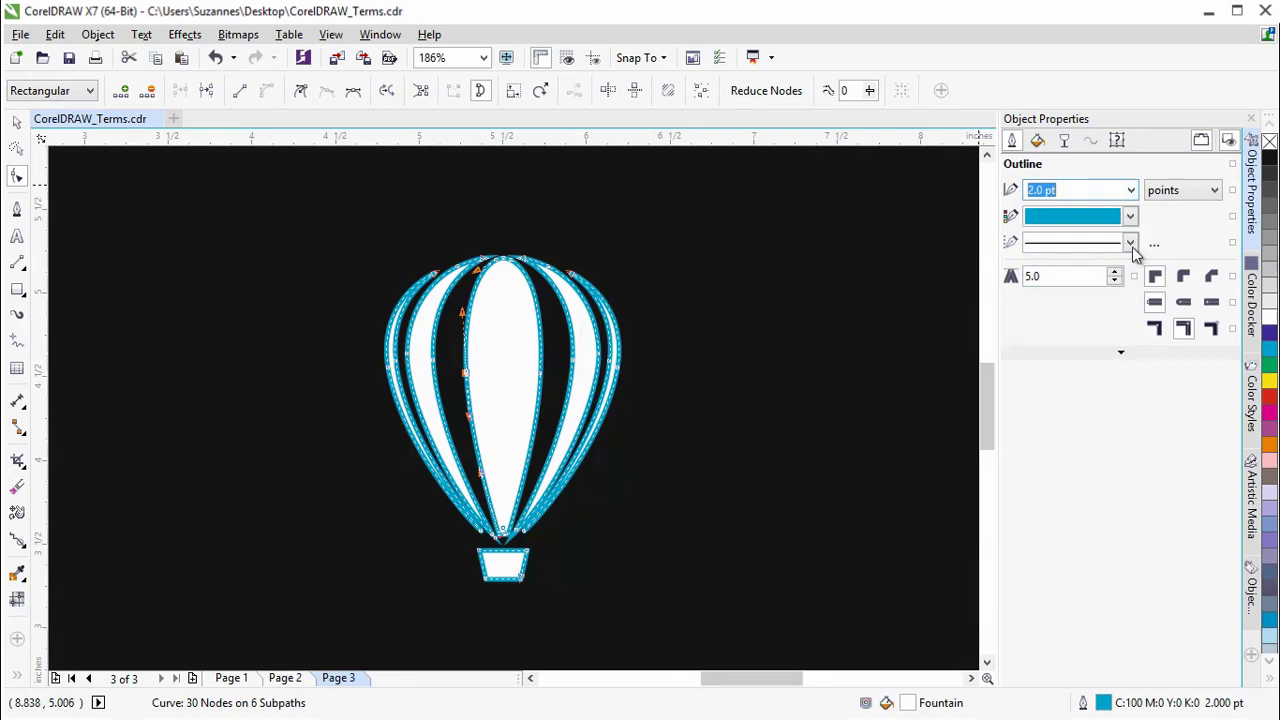
left_click(1127, 221)
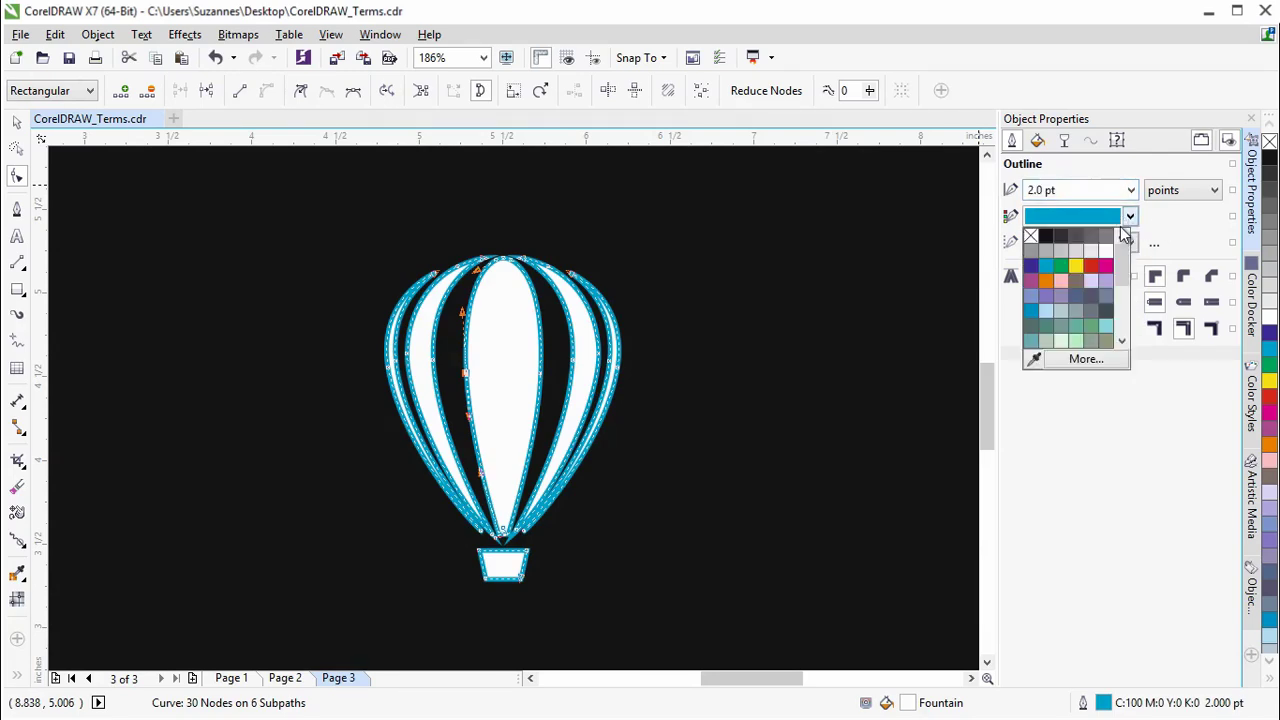
left_click(1093, 270)
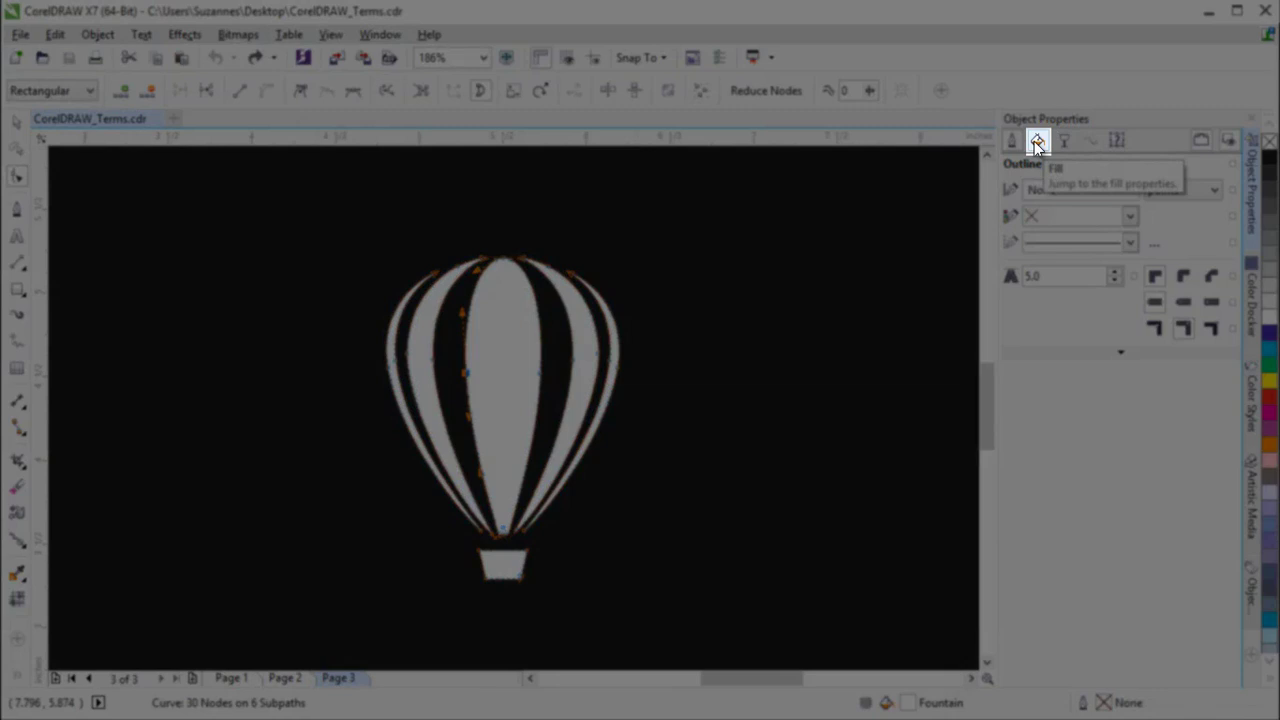
Fill the balloon solid red, then turn it into a red-to-purple fountain fill
left_click(1037, 142)
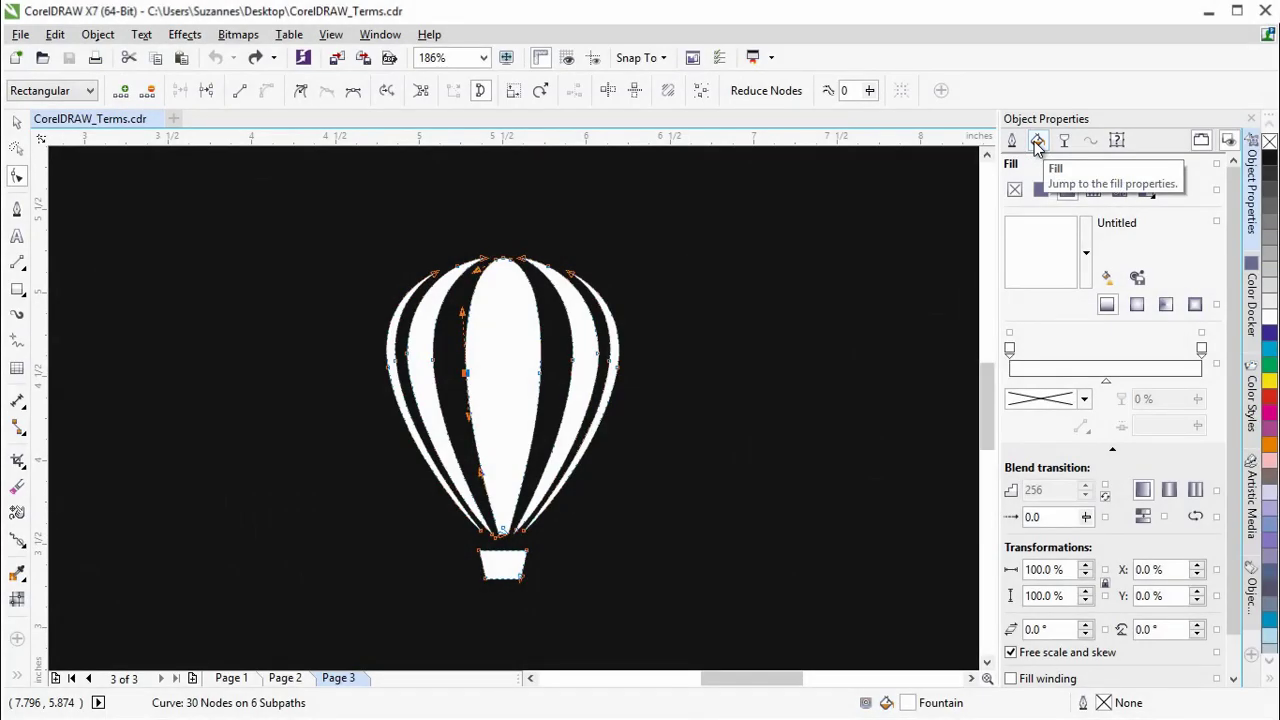
left_click(1040, 192)
left_click(1114, 295)
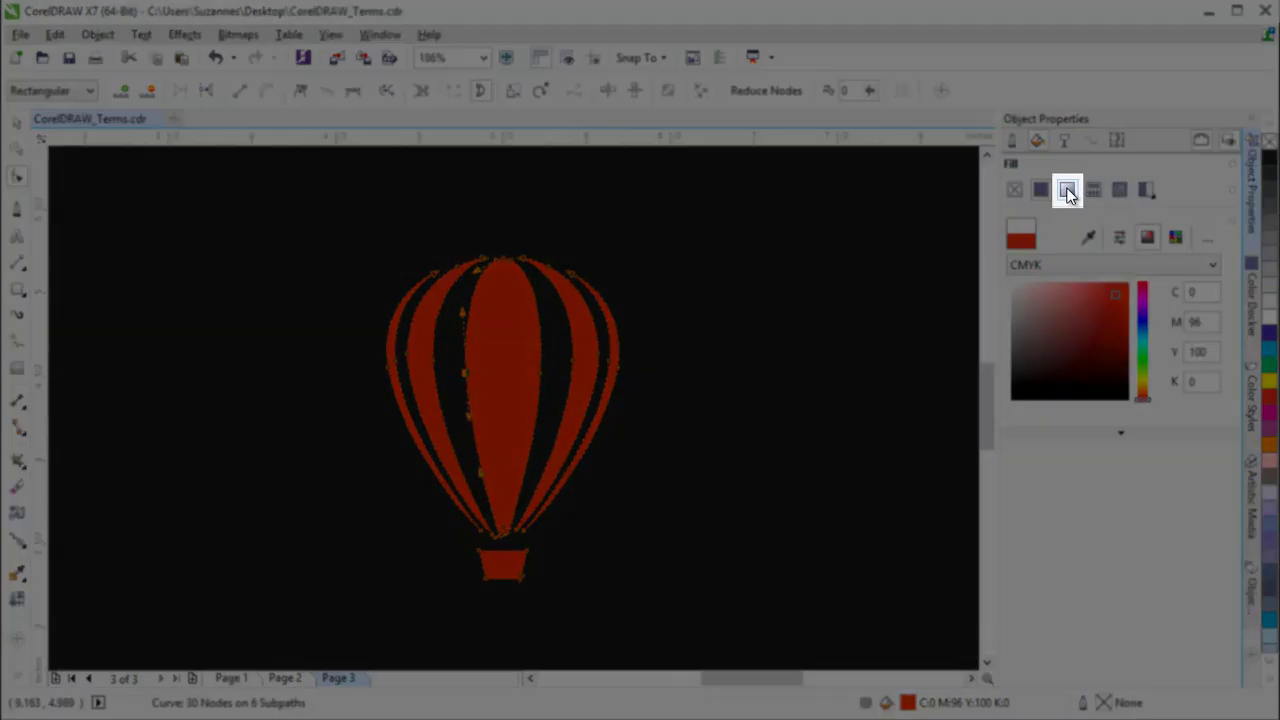
left_click(1068, 193)
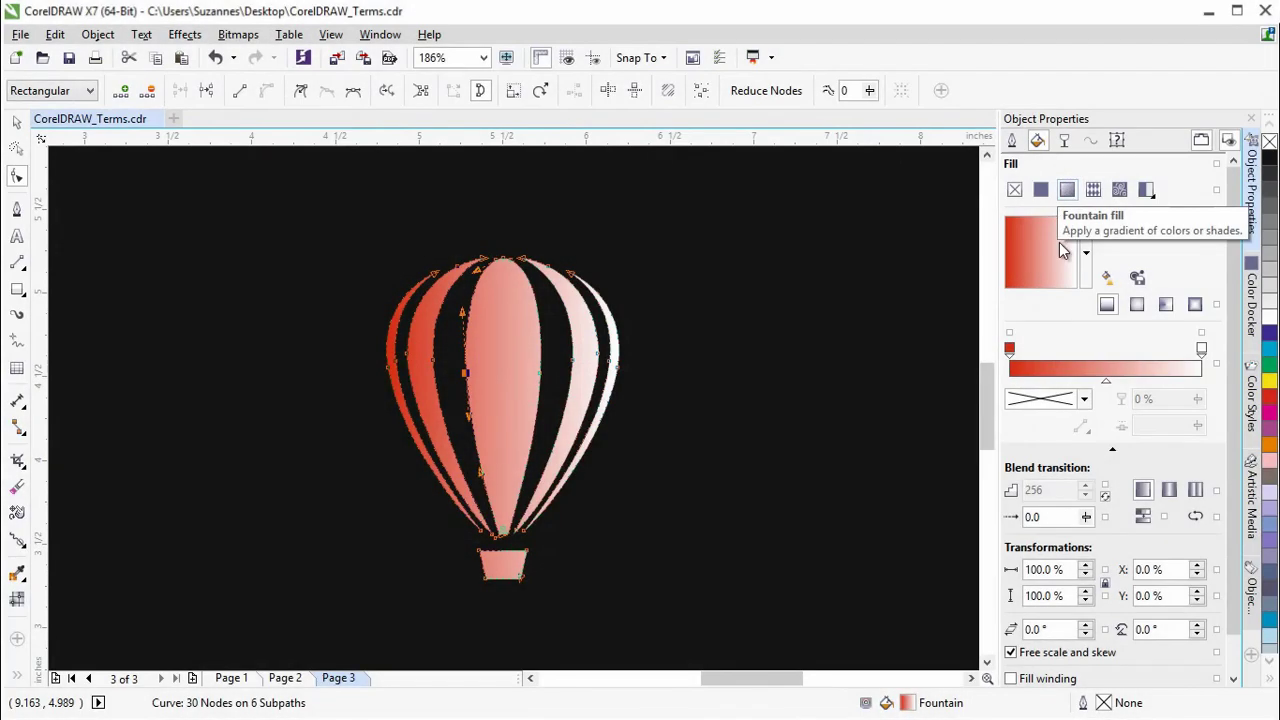
left_click_drag(1273, 338, 1205, 357)
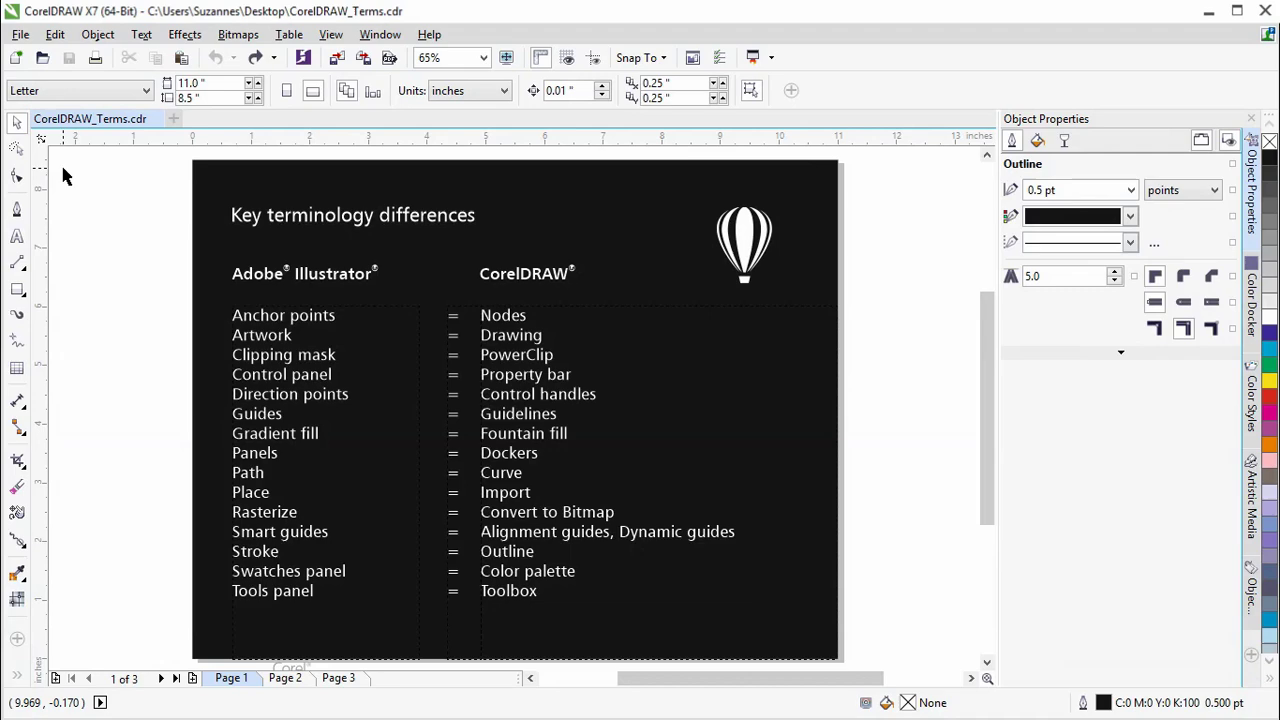
Show Import in the File menu, then close the menu without importing
left_click(19, 38)
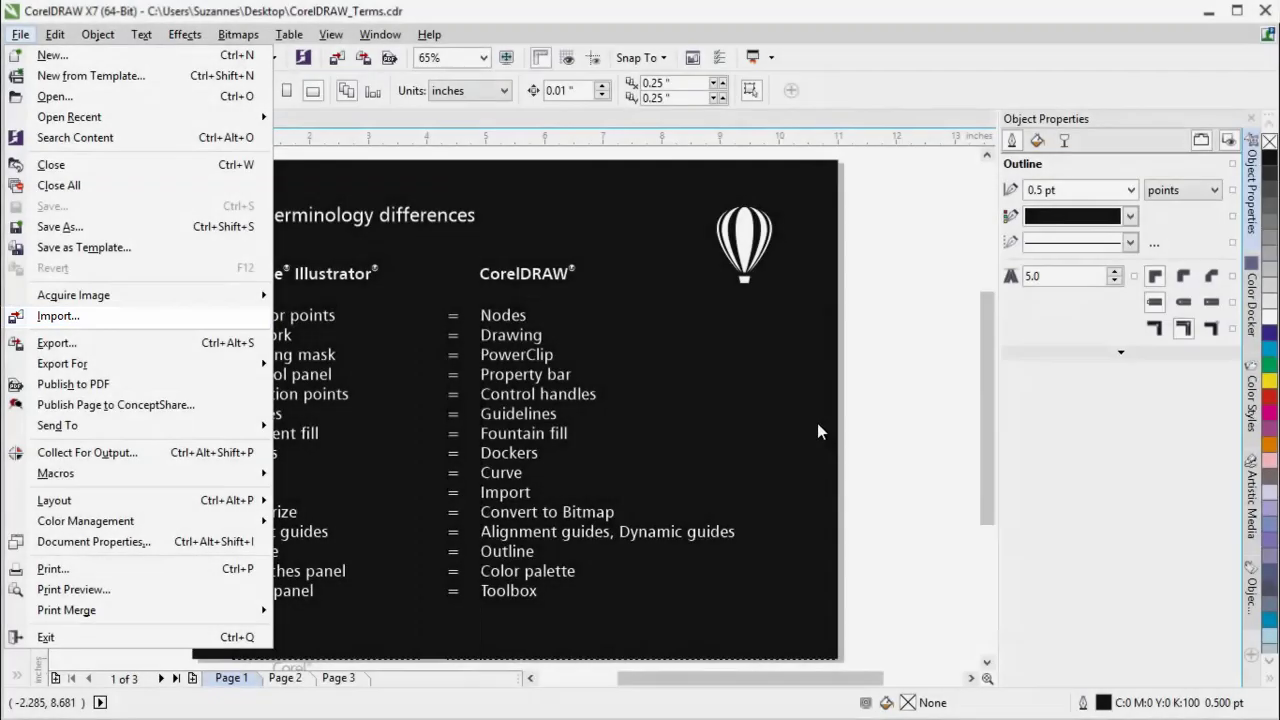
left_click(919, 437)
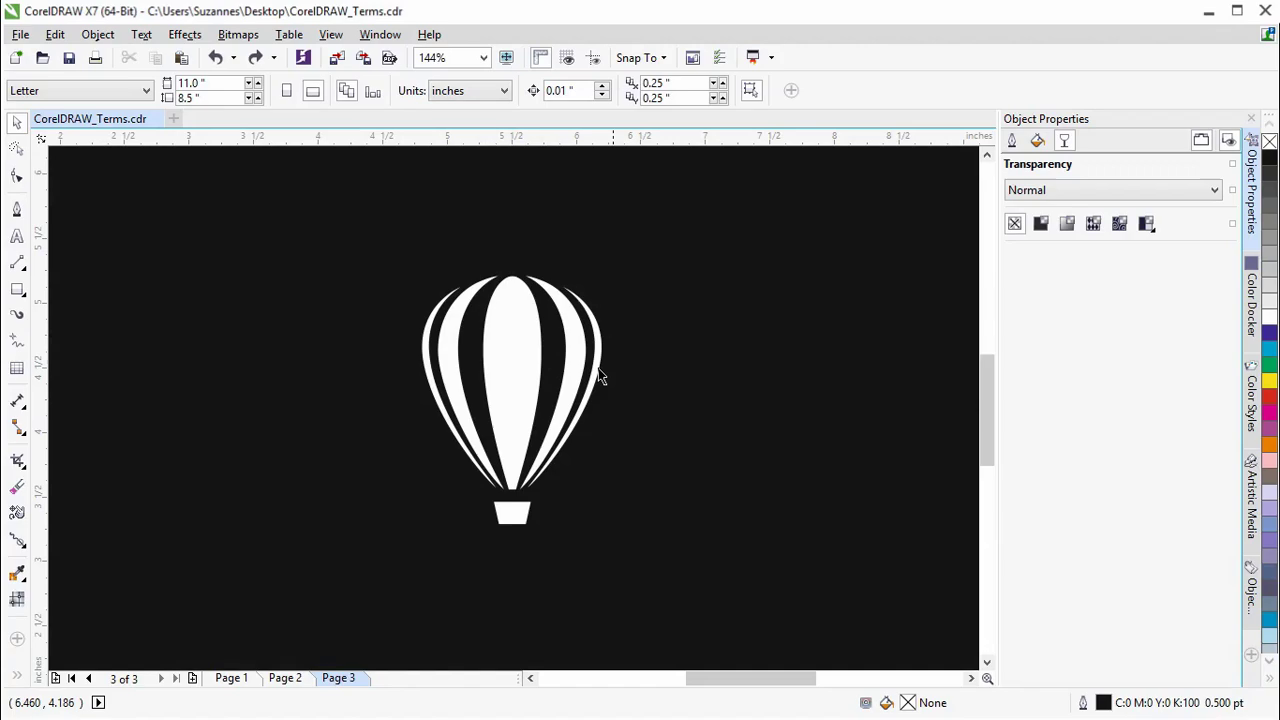
Convert the balloon to a bitmap, undo it, and add a horizontal guideline just above it
left_click_drag(348, 253, 686, 578)
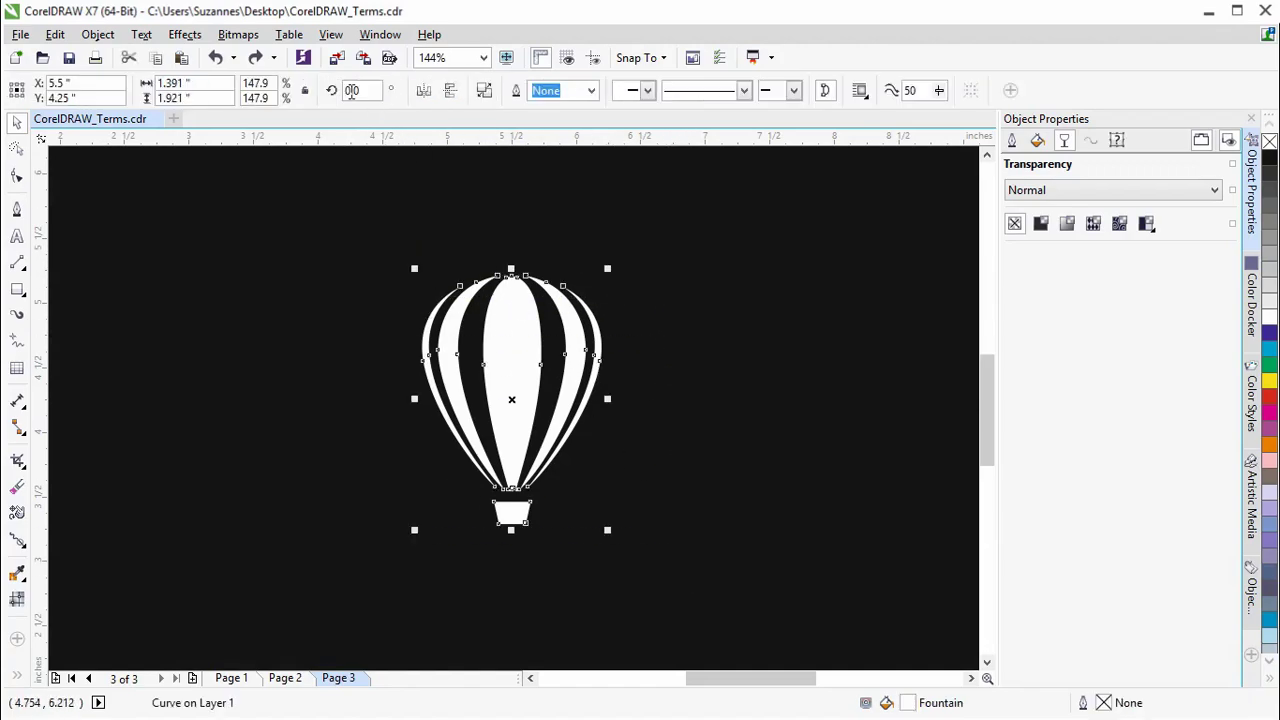
left_click(238, 34)
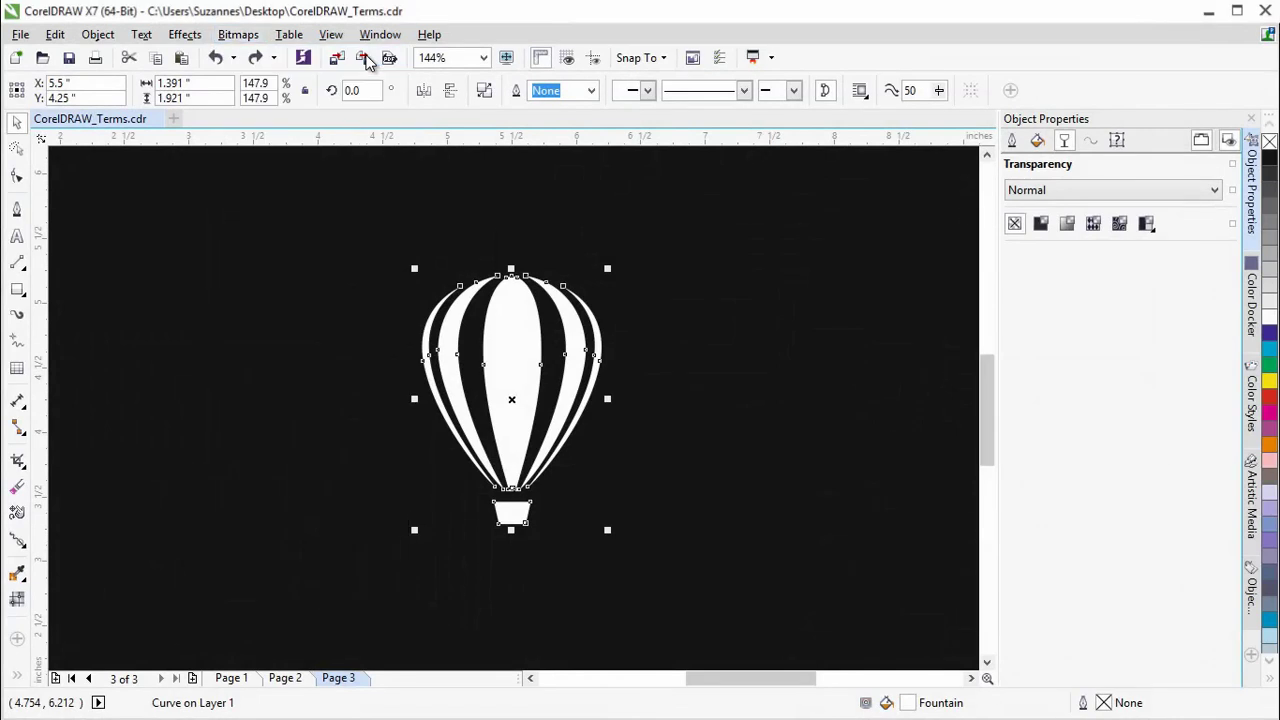
left_click(365, 58)
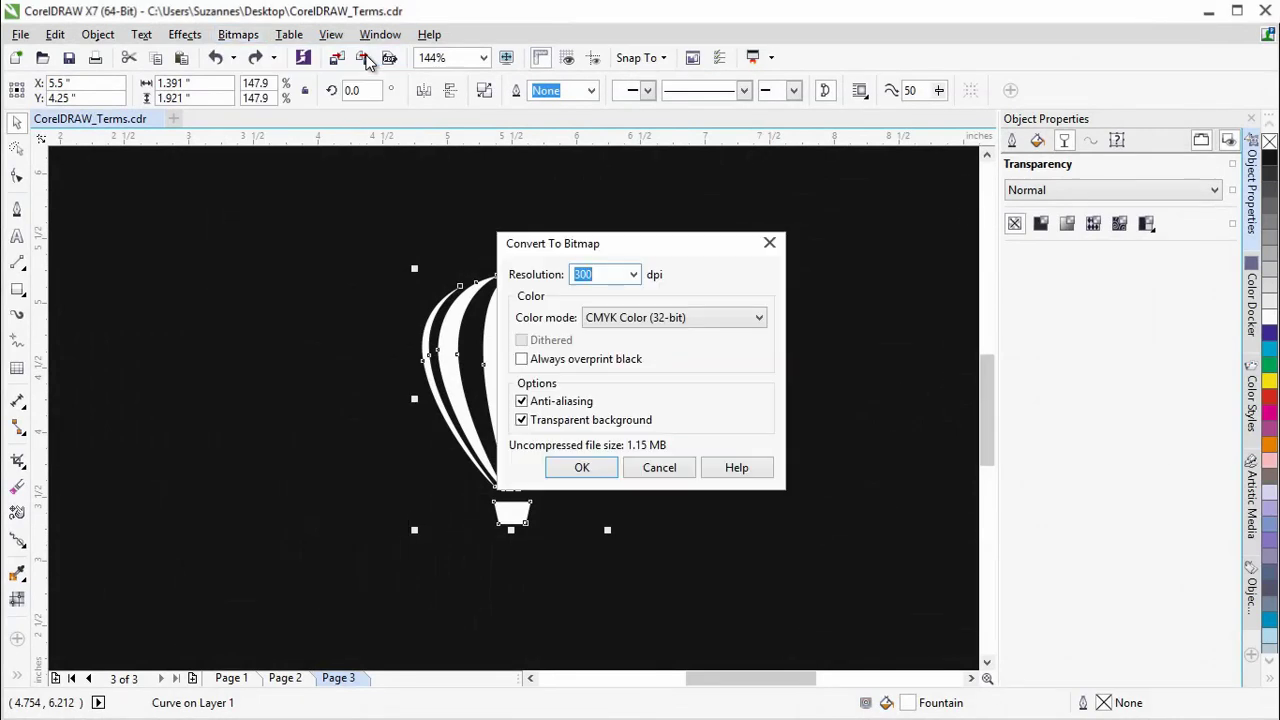
left_click(586, 468)
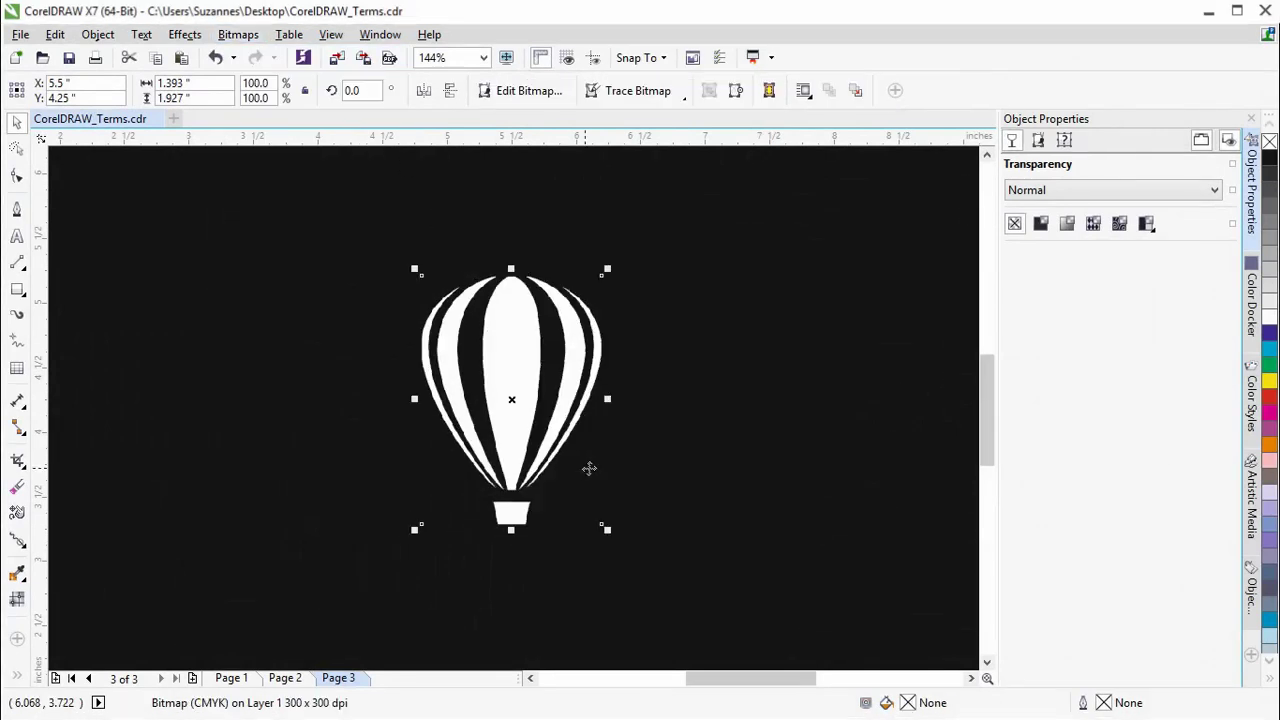
left_click(646, 472)
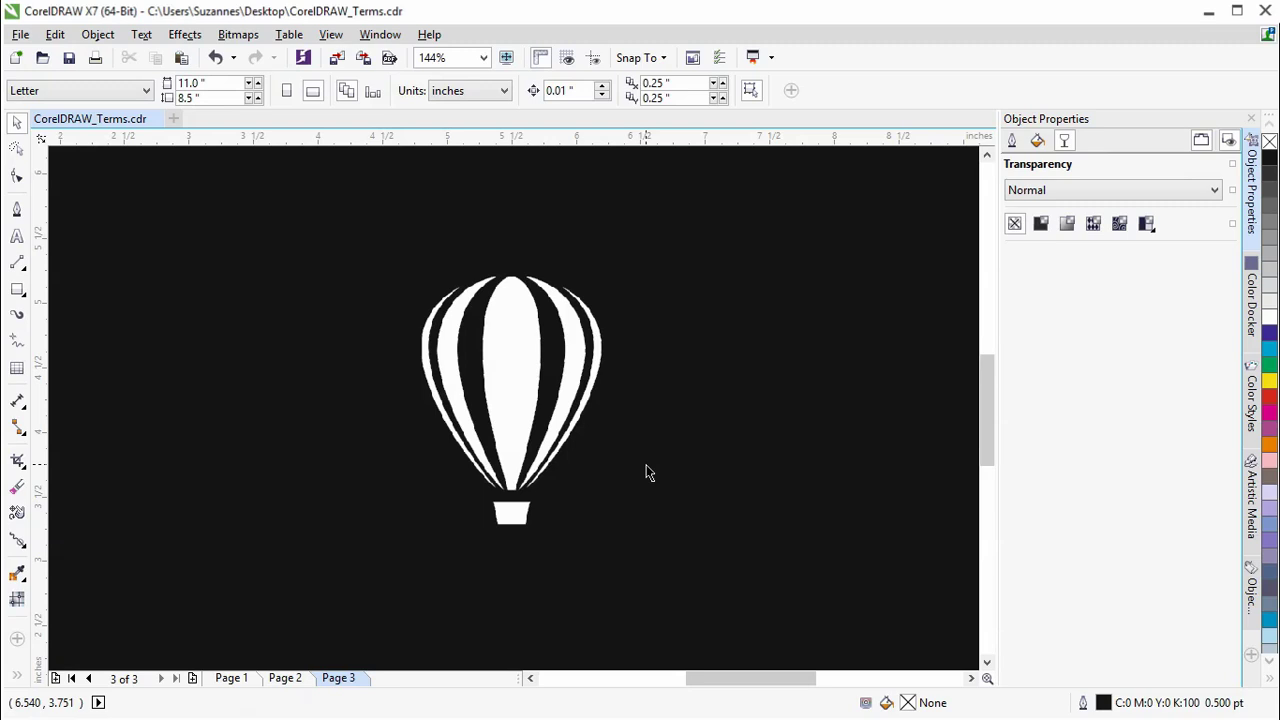
key("ctrl+z")
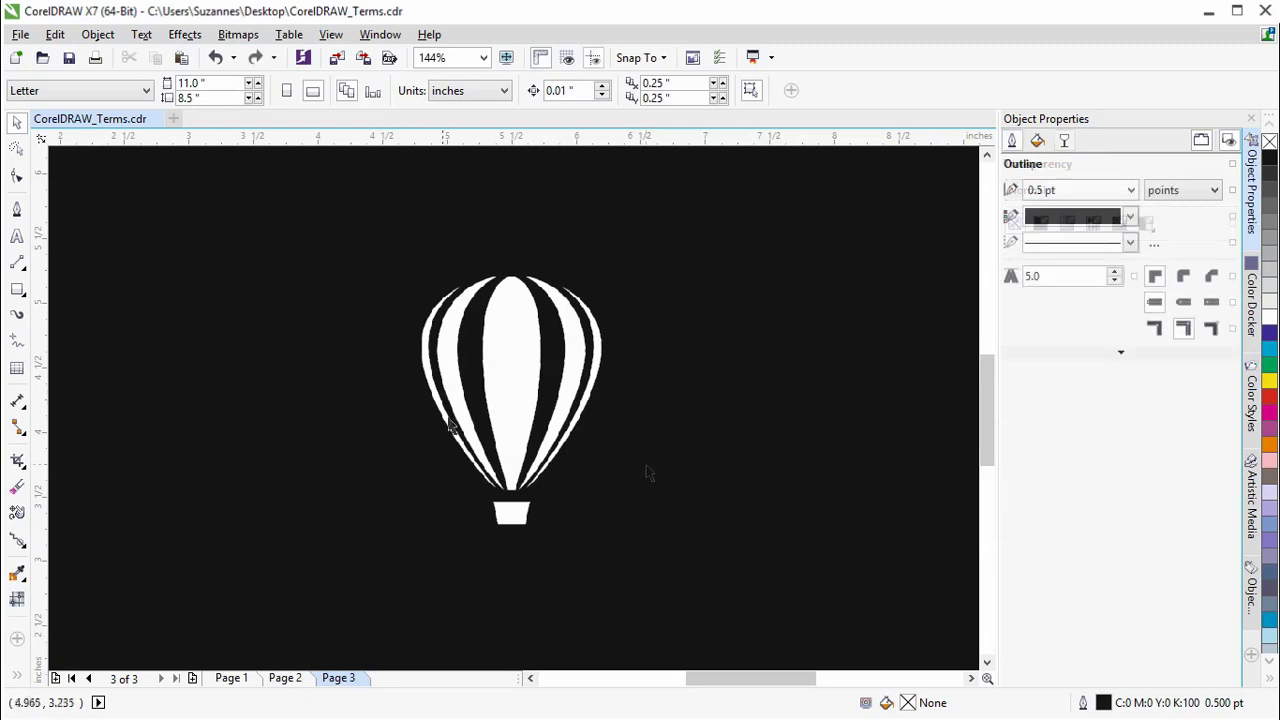
left_click_drag(478, 146, 478, 267)
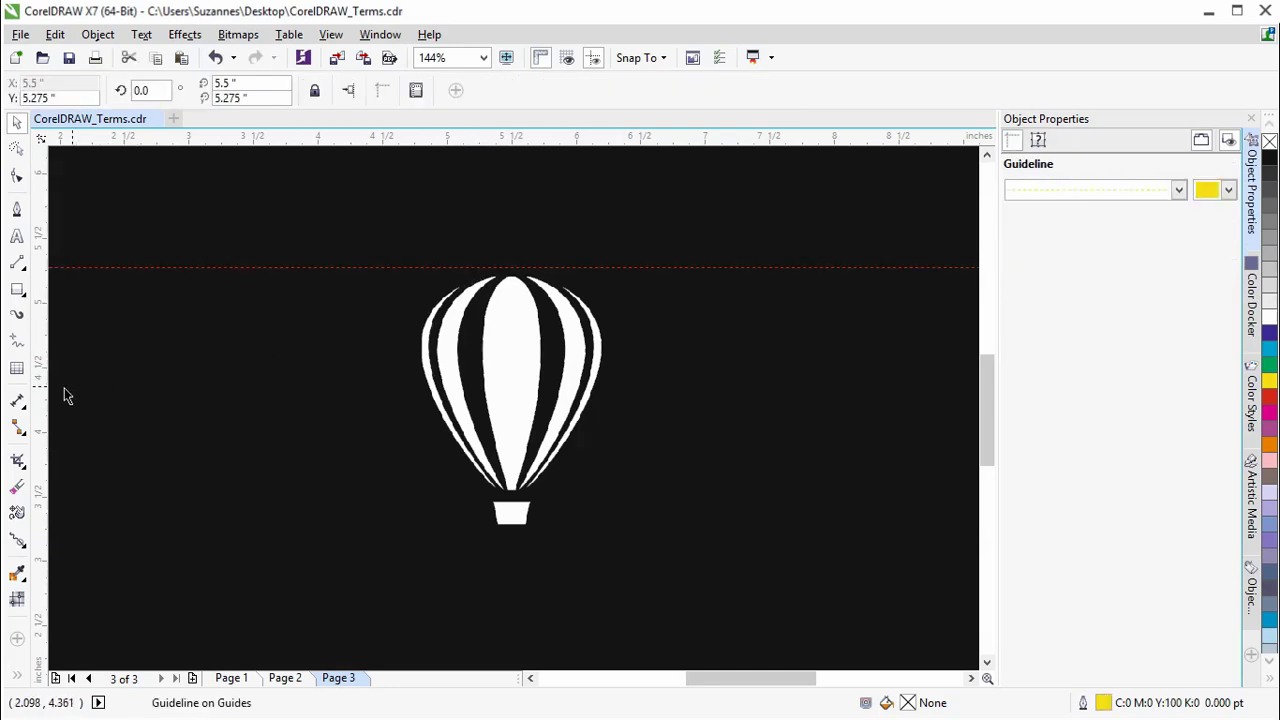
Add a vertical guideline left of the balloon, hide guidelines, and show View's Alignment and Dynamic Guides
left_click_drag(38, 390, 417, 384)
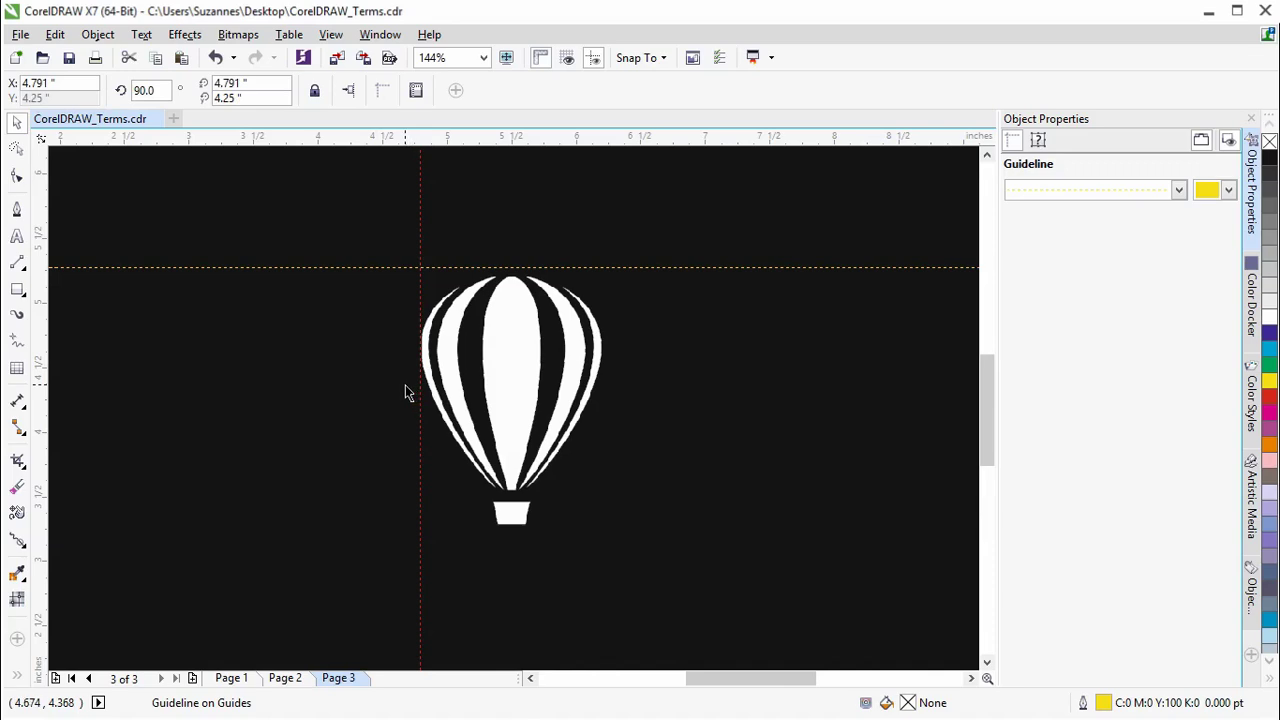
left_click(333, 36)
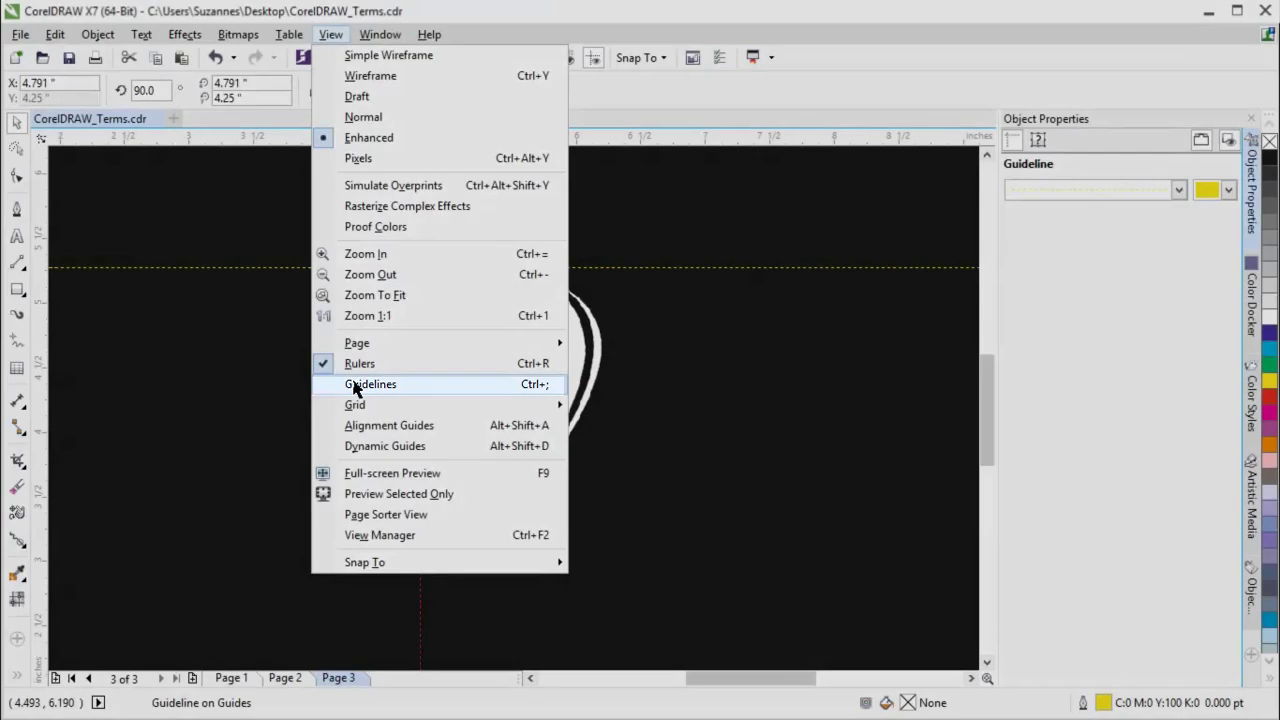
left_click(356, 387)
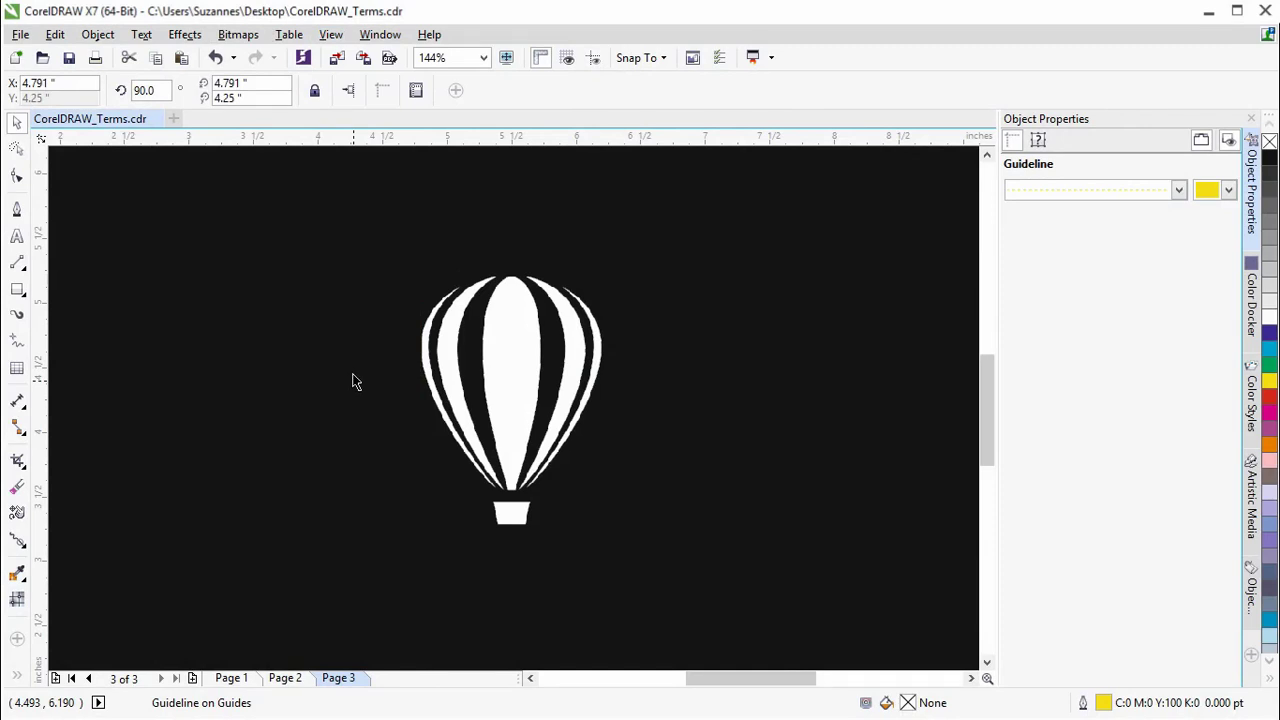
left_click(333, 35)
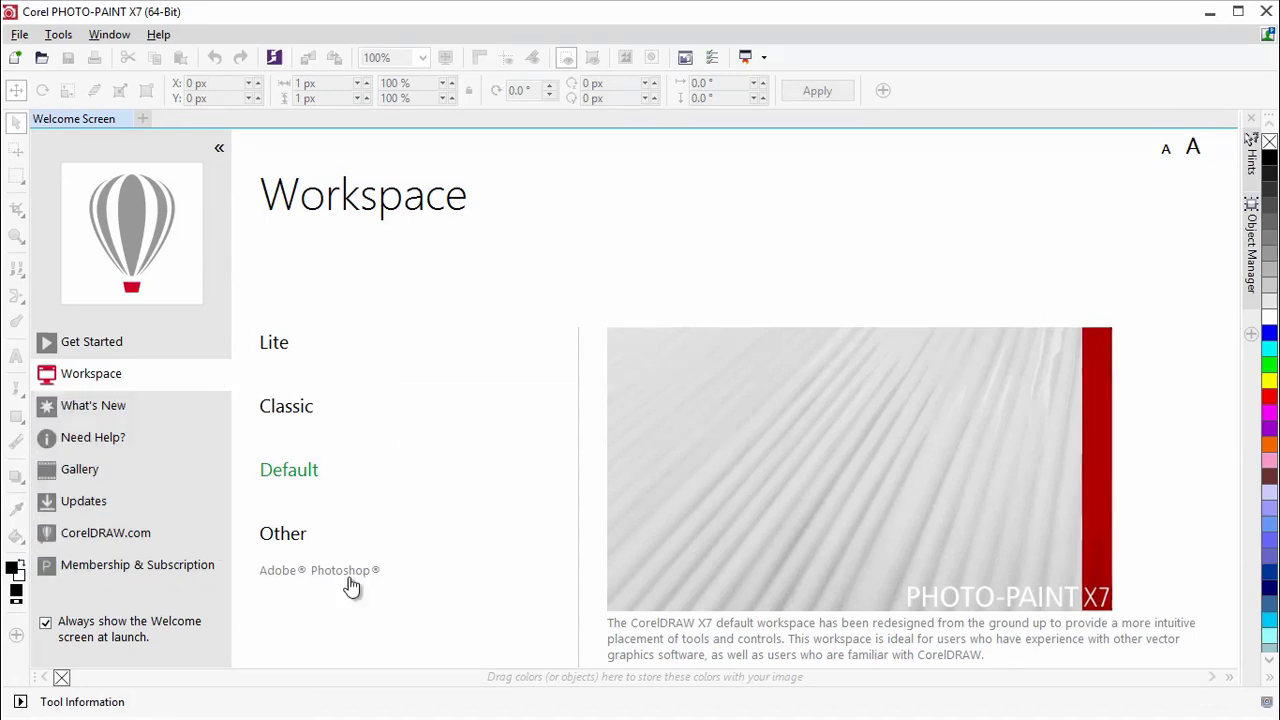
Show the Adobe Photoshop workspace description on PHOTO-PAINT's Welcome Screen Workspace page
mouse_move(347, 578)
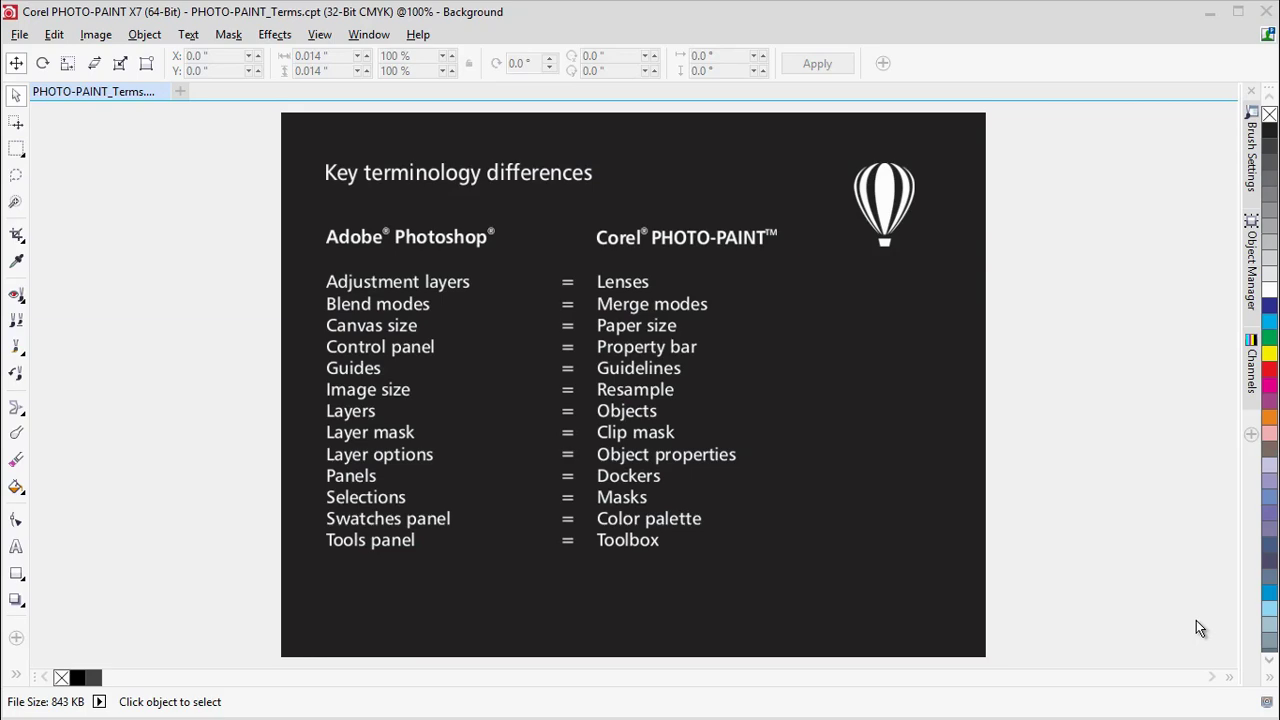
List Object 2, Object 1 and Background in the Object Manager and review Object 2's properties
left_click(1251, 290)
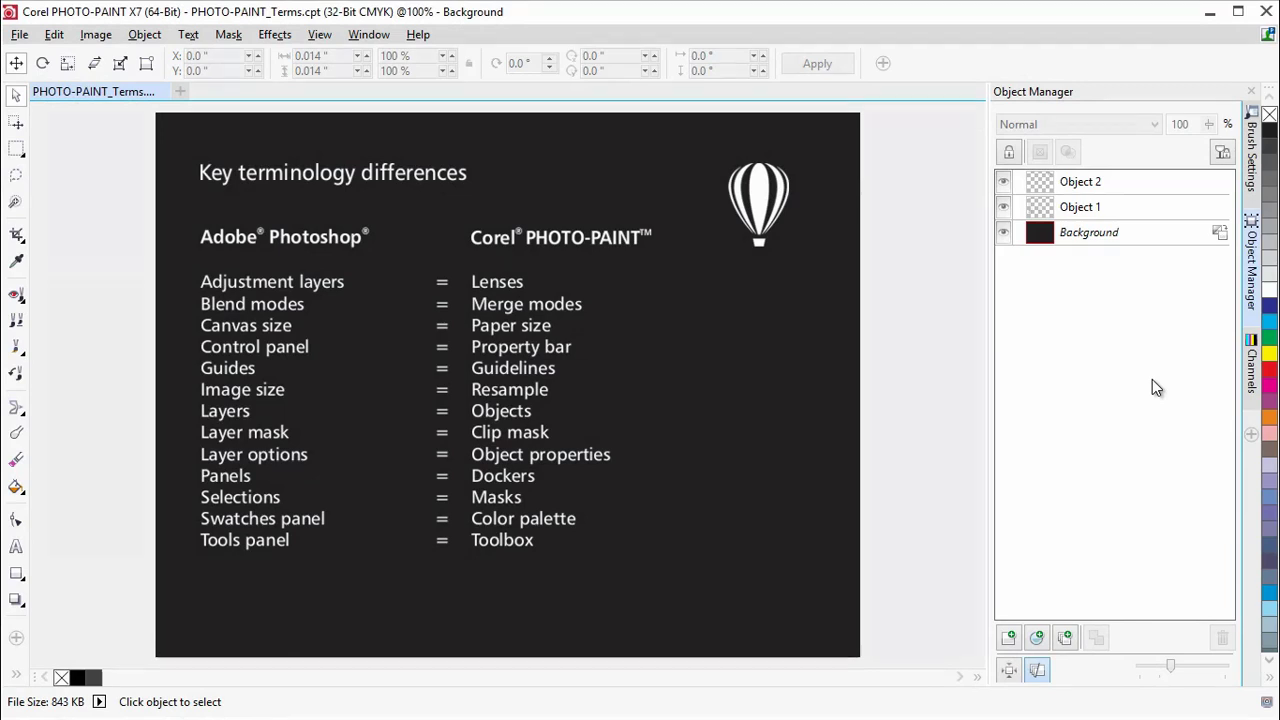
double_click(1126, 193)
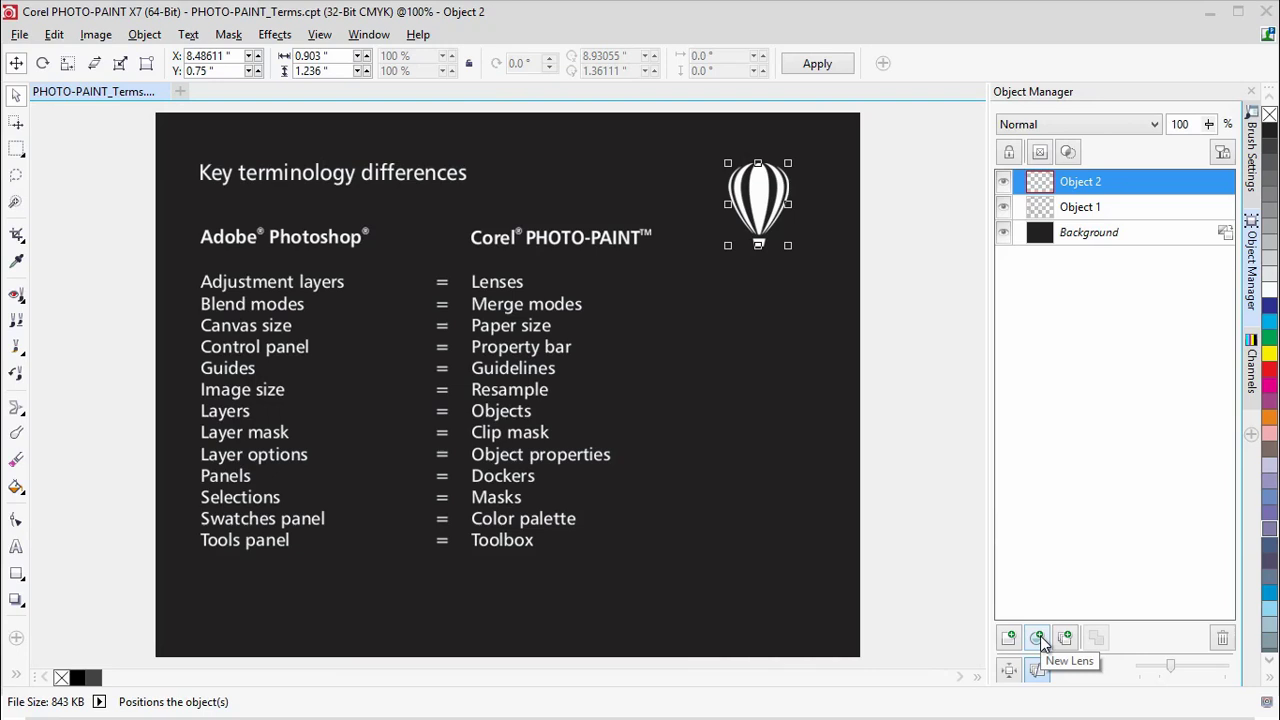
Browse the New Lens type list and cancel without adding a lens
left_click(1039, 638)
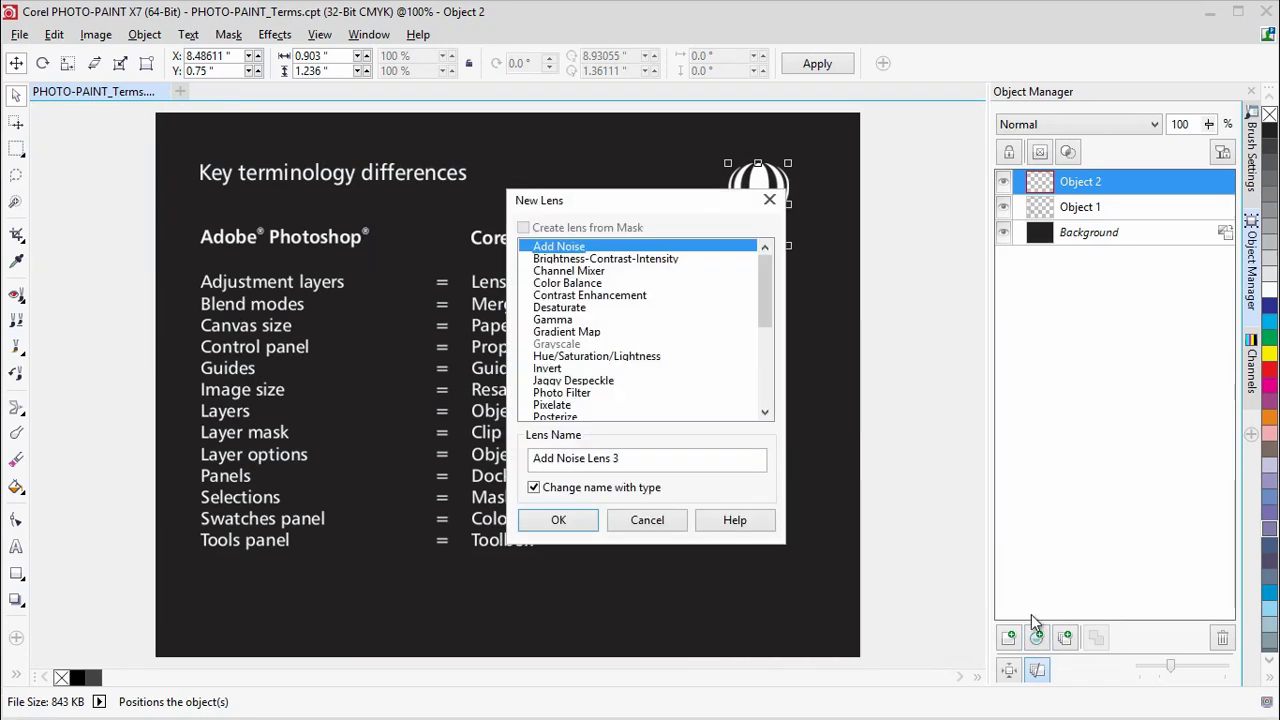
left_click_drag(767, 310, 795, 343)
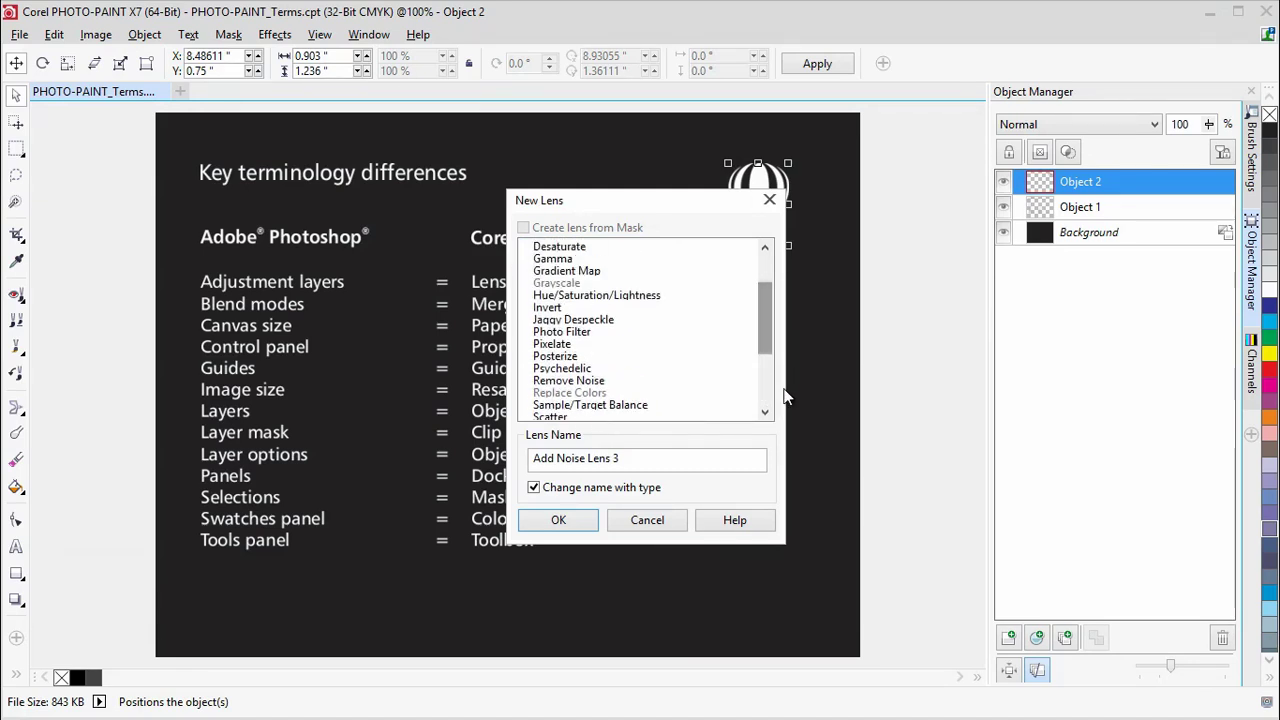
left_click(676, 523)
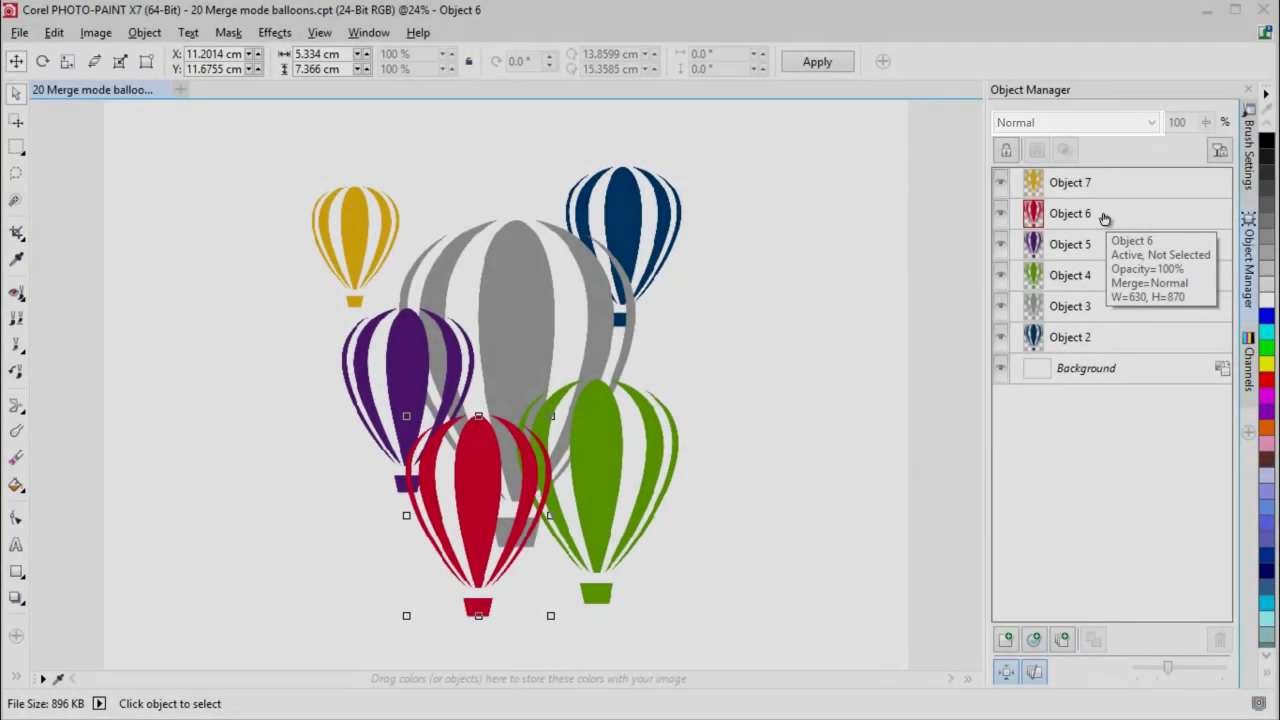
Select Objects 6, 5 and 4 together and view the merge mode list
left_click(1104, 218)
left_click(1092, 273, "shift")
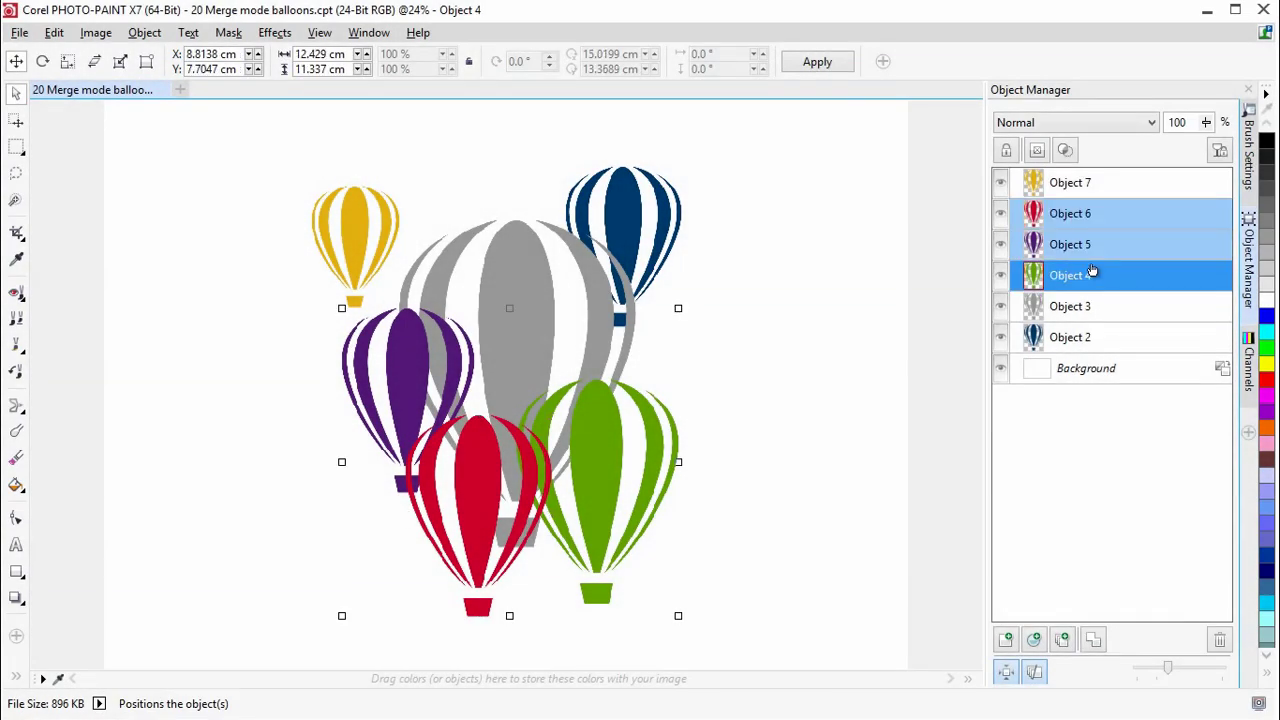
left_click(1152, 123)
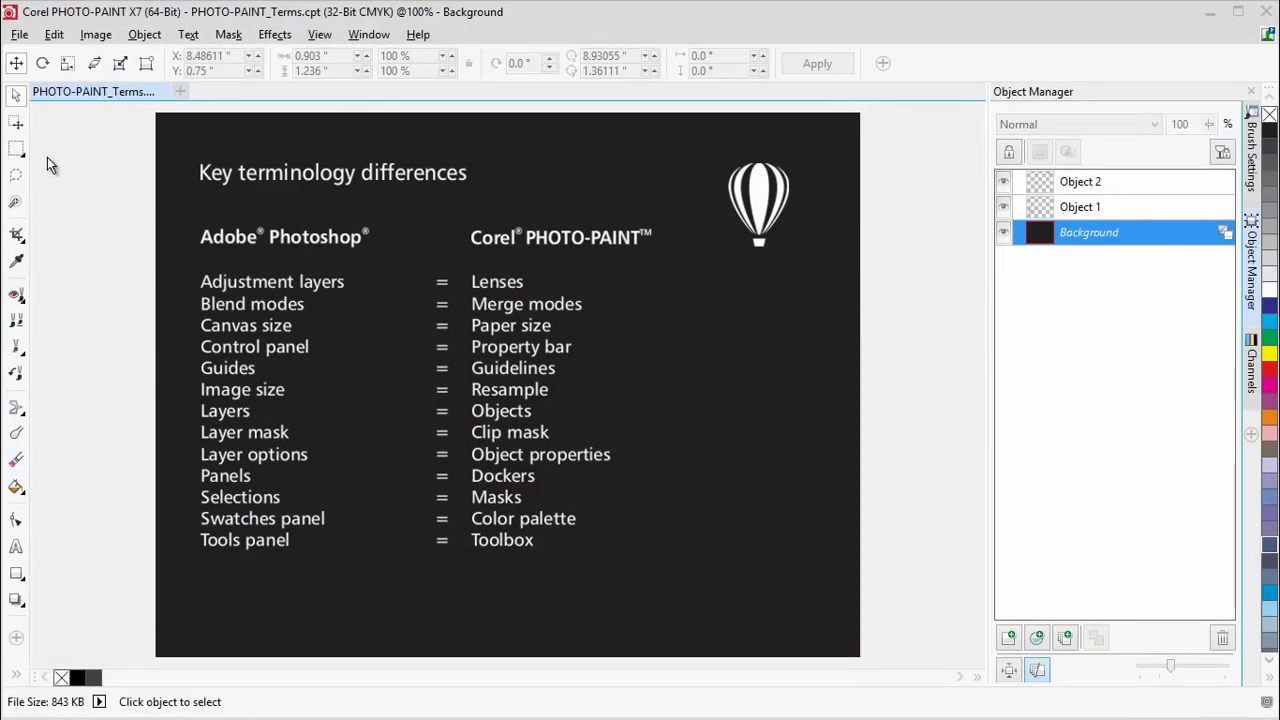
Draw a rectangular mask marquee near the balloon logo with the Rectangle Mask tool
left_click(17, 149)
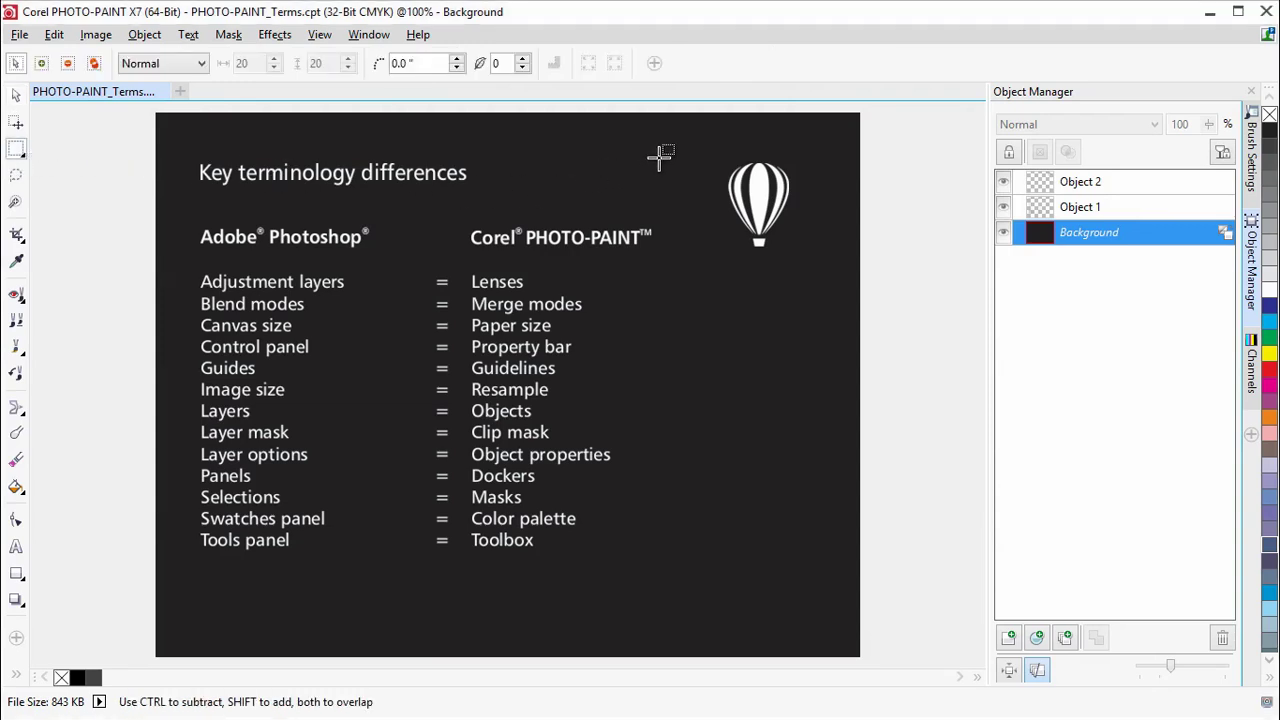
left_click_drag(661, 156, 845, 277)
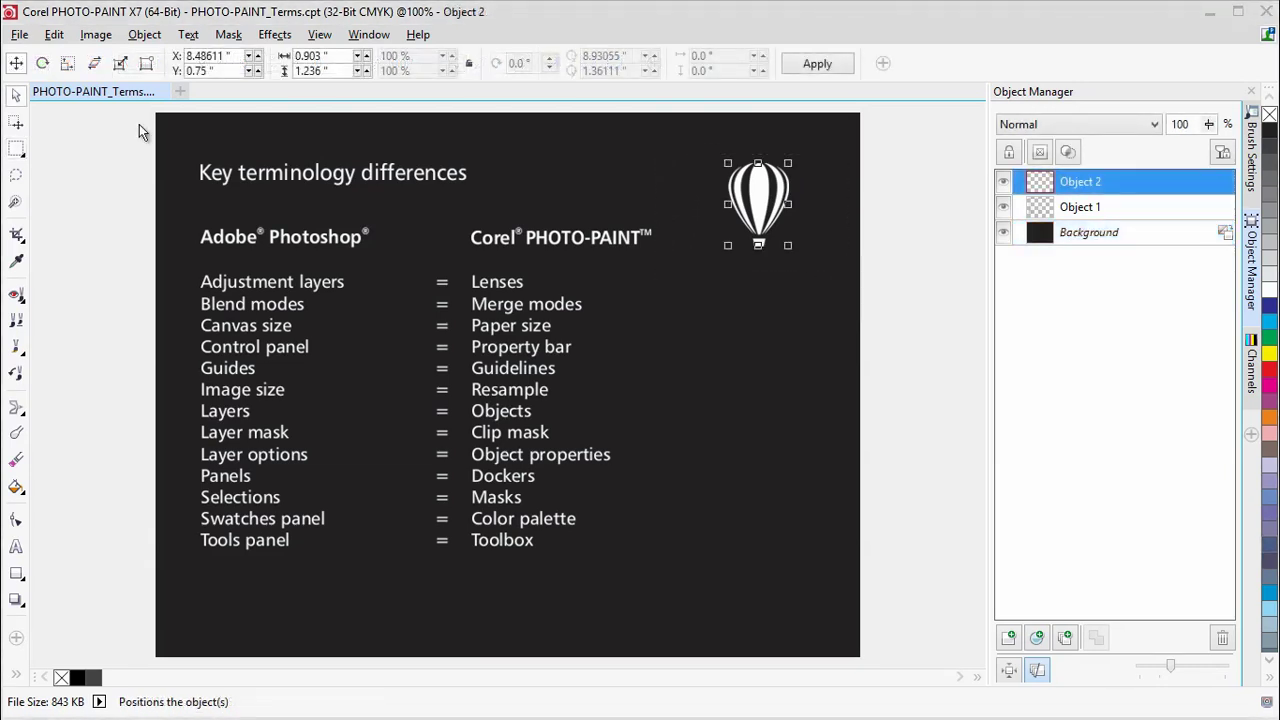
Create a clip mask on Object 2 from its object transparency
left_click(145, 35)
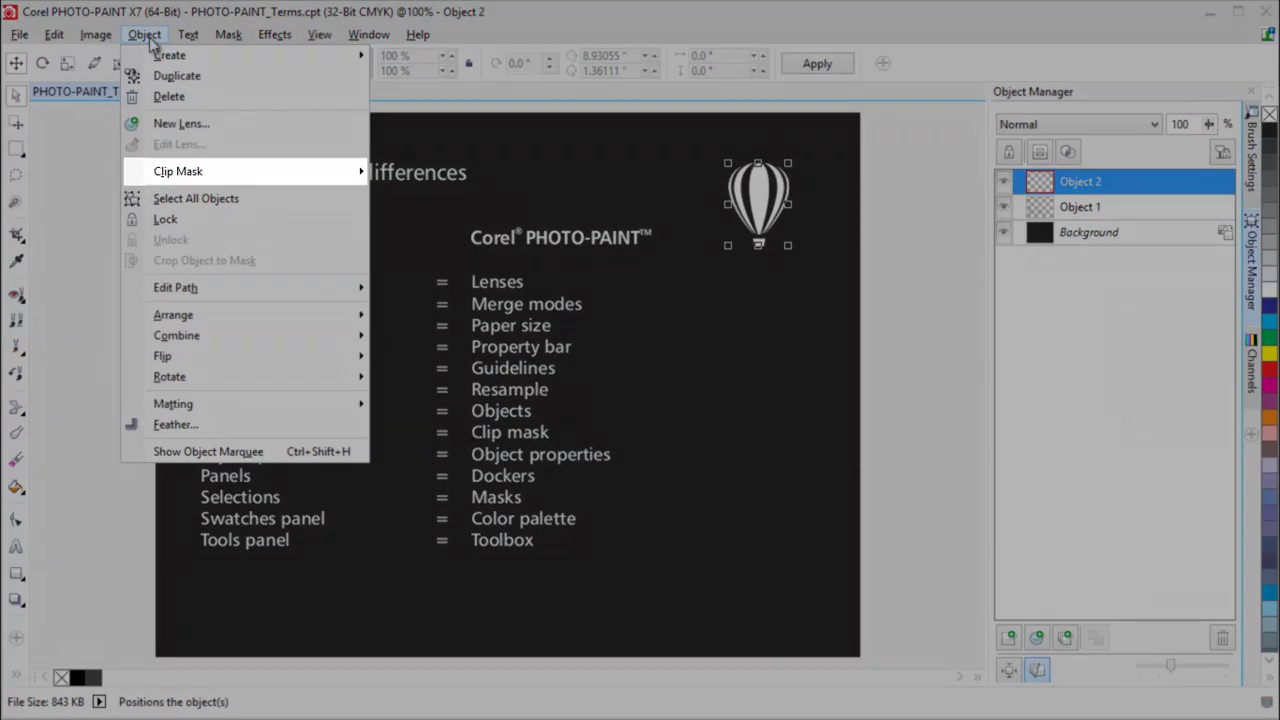
mouse_move(179, 171)
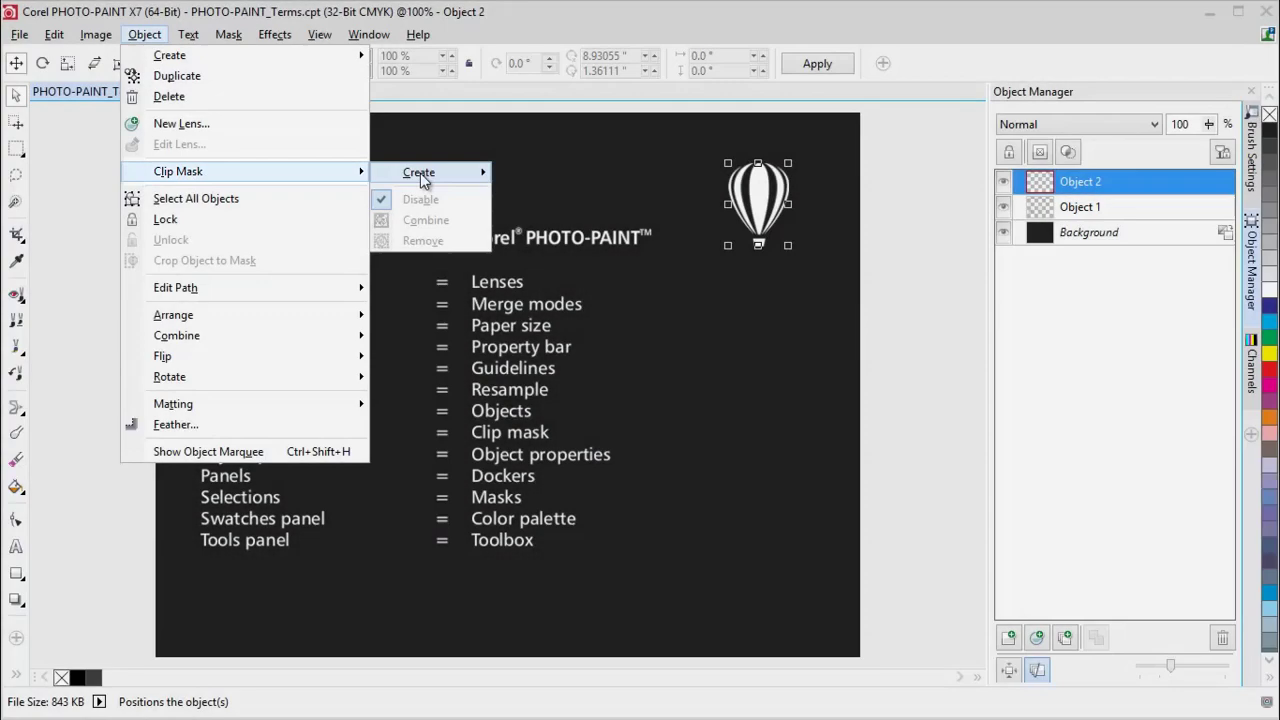
mouse_move(428, 179)
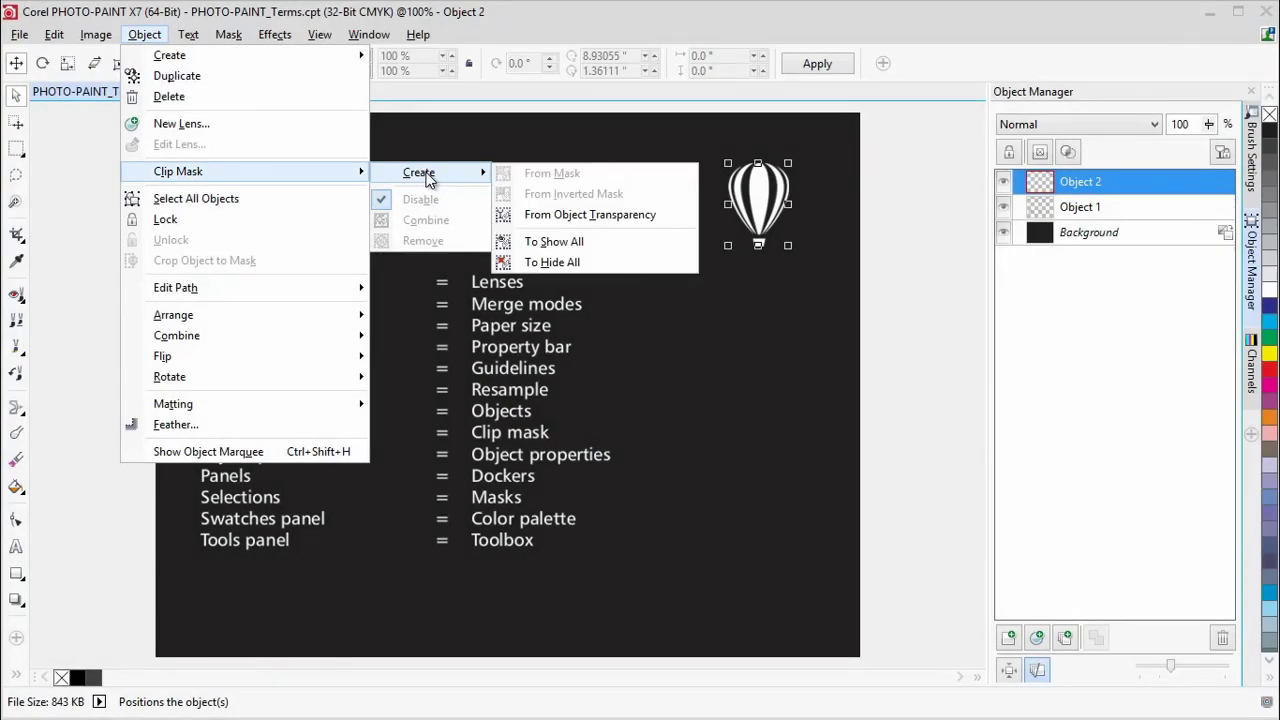
left_click(567, 216)
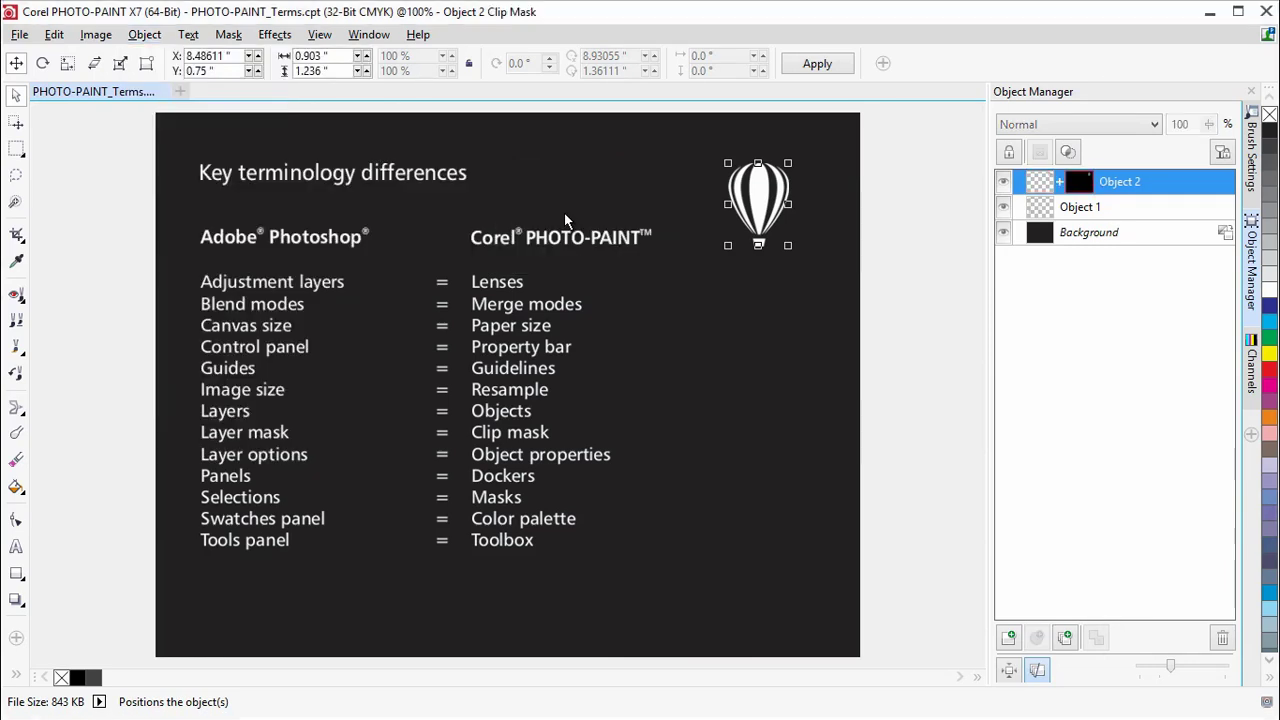
Paint black with the Brush on the clip mask to hide the balloon's basket
left_click(16, 346)
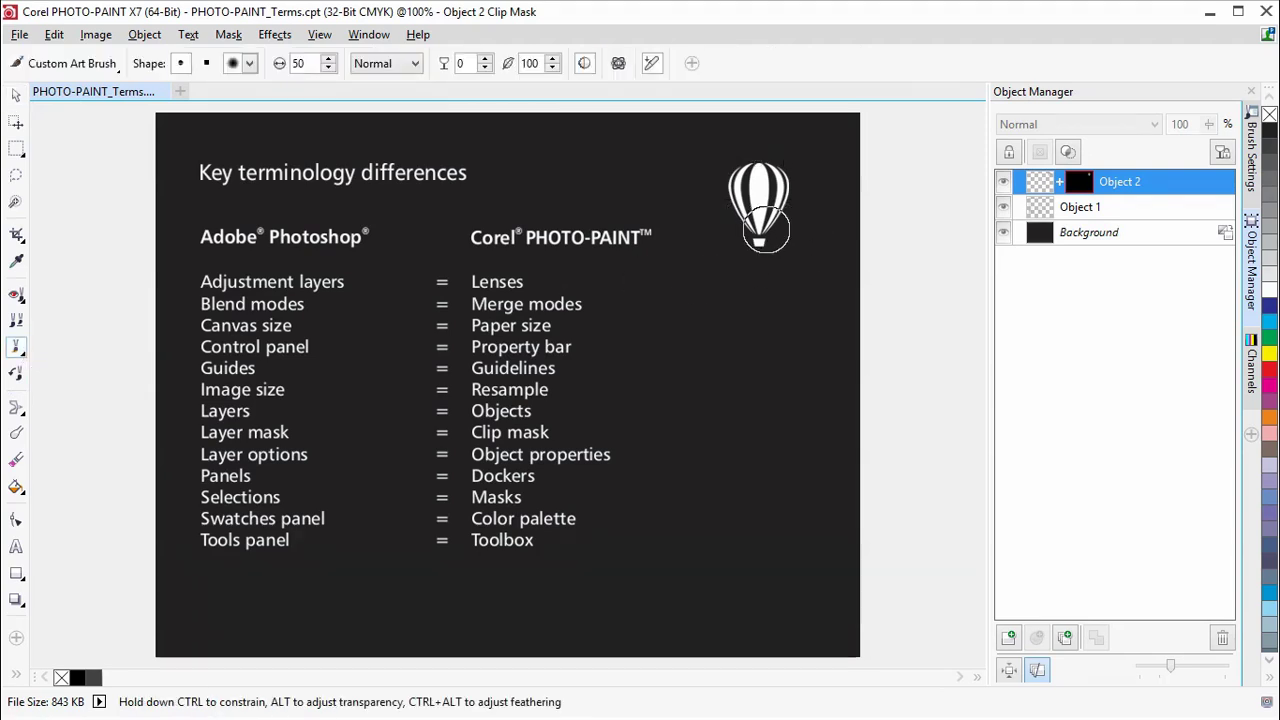
mouse_move(770, 227)
left_mouse_down()
mouse_move(756, 200)
mouse_move(768, 186)
mouse_move(757, 254)
mouse_move(777, 210)
mouse_move(788, 213)
mouse_move(731, 233)
mouse_move(778, 207)
mouse_move(778, 185)
mouse_move(748, 175)
mouse_move(706, 188)
mouse_move(740, 213)
mouse_move(788, 160)
mouse_move(738, 220)
mouse_move(750, 255)
left_mouse_up()
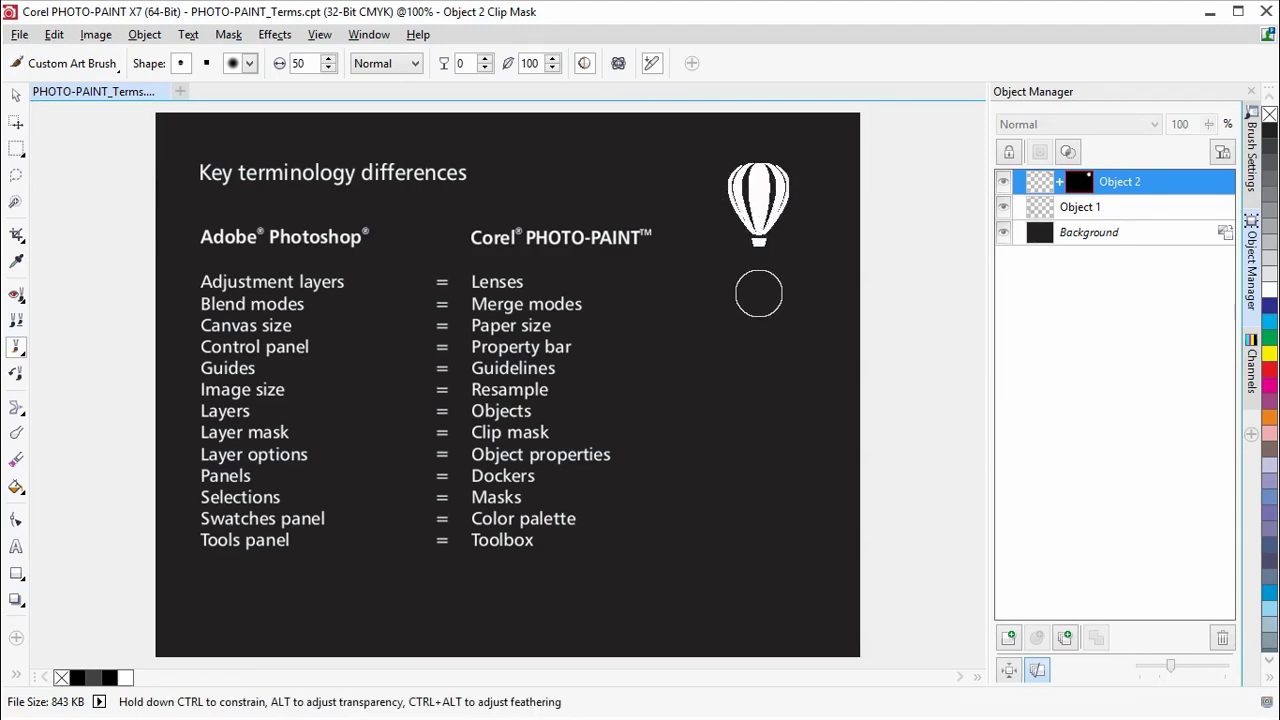
left_click(16, 94)
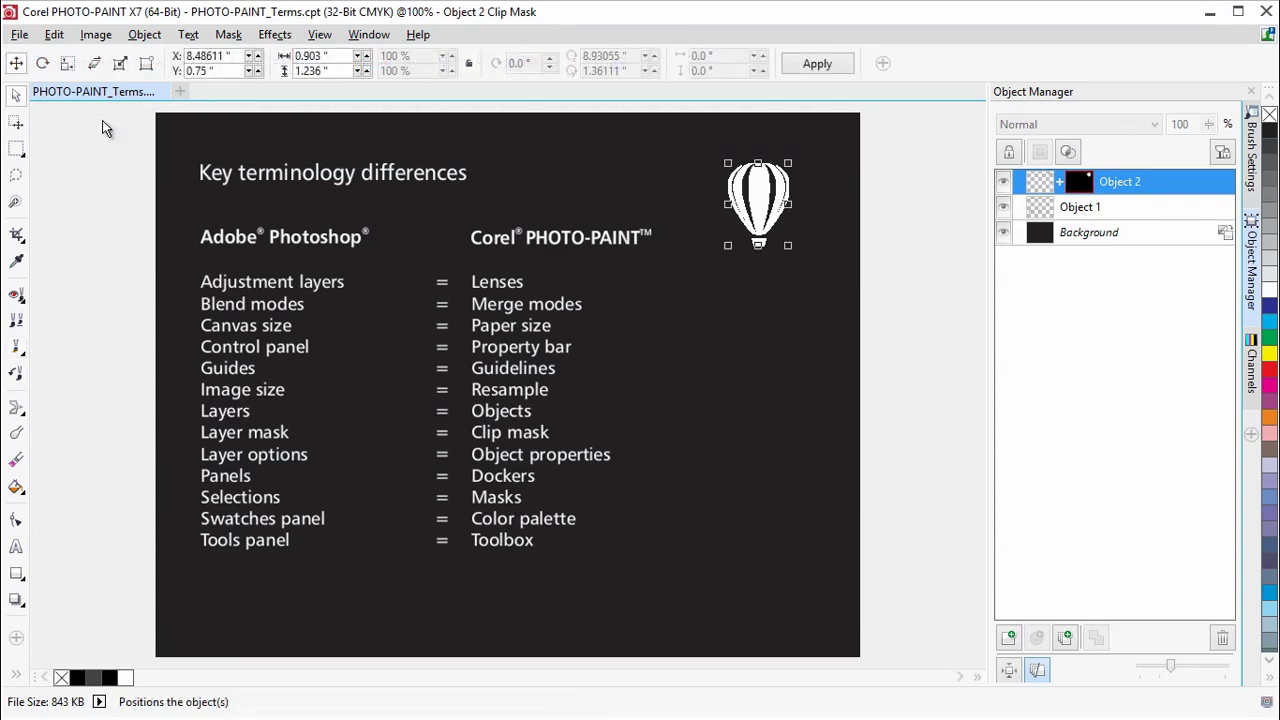
Review the Image > Resample settings without applying them, then reopen the Image menu
left_click(96, 35)
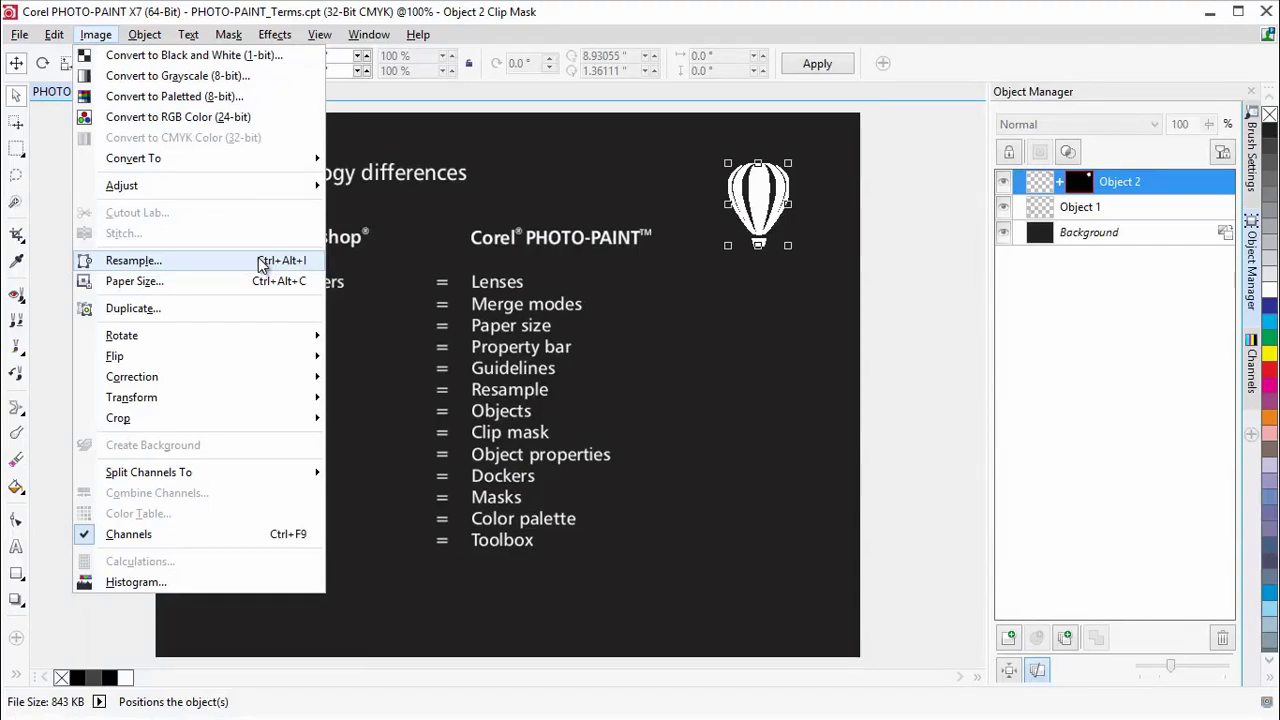
left_click(260, 262)
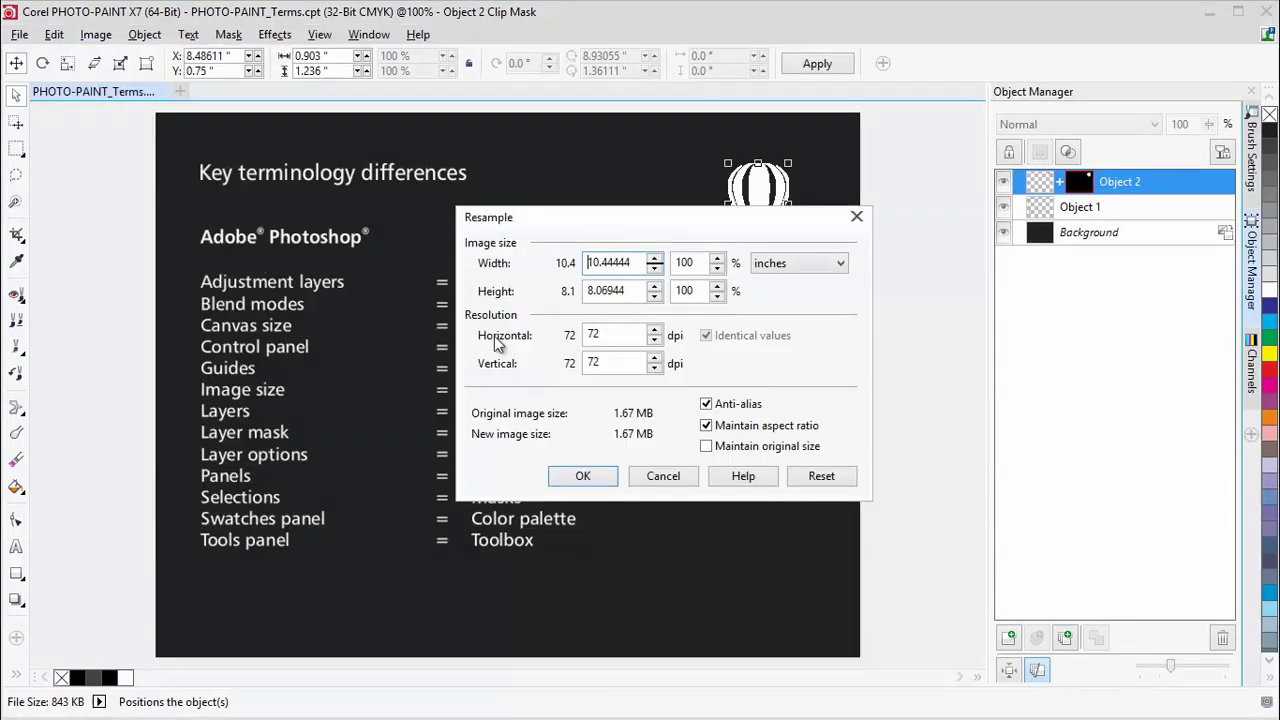
left_click(664, 477)
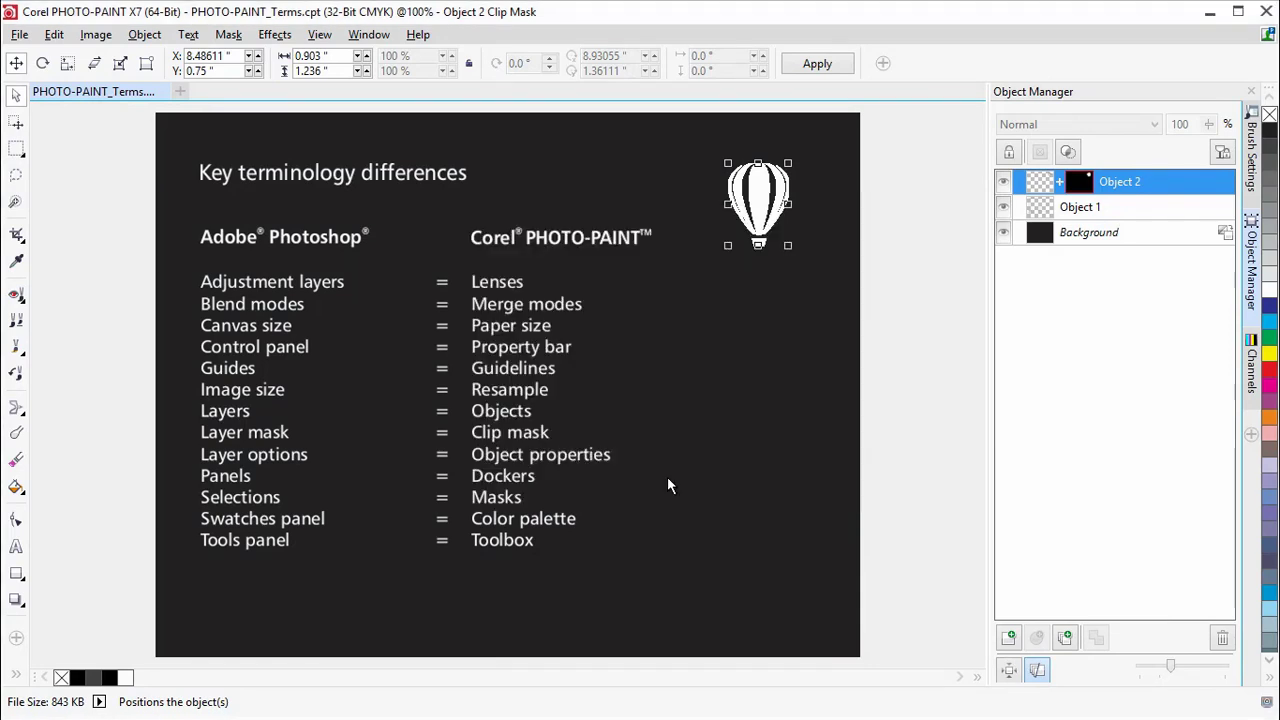
left_click(97, 35)
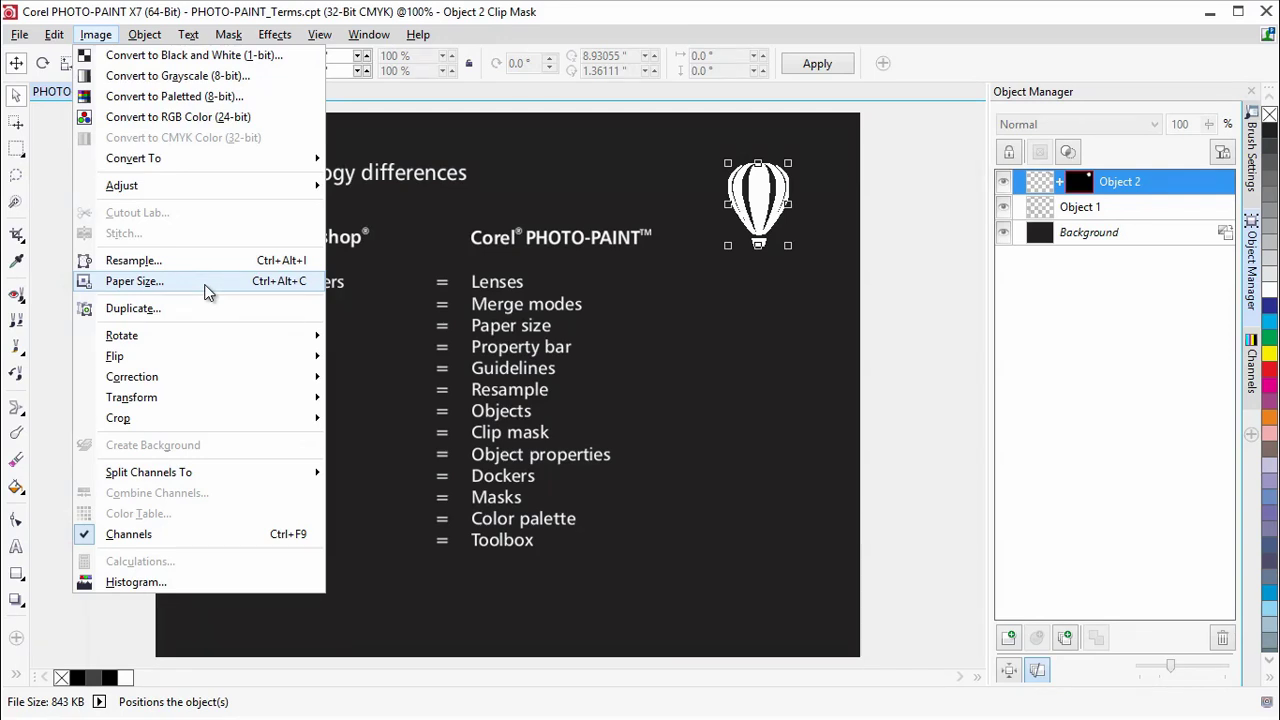
Review the image's Paper Size settings and cancel without changes
left_click(135, 281)
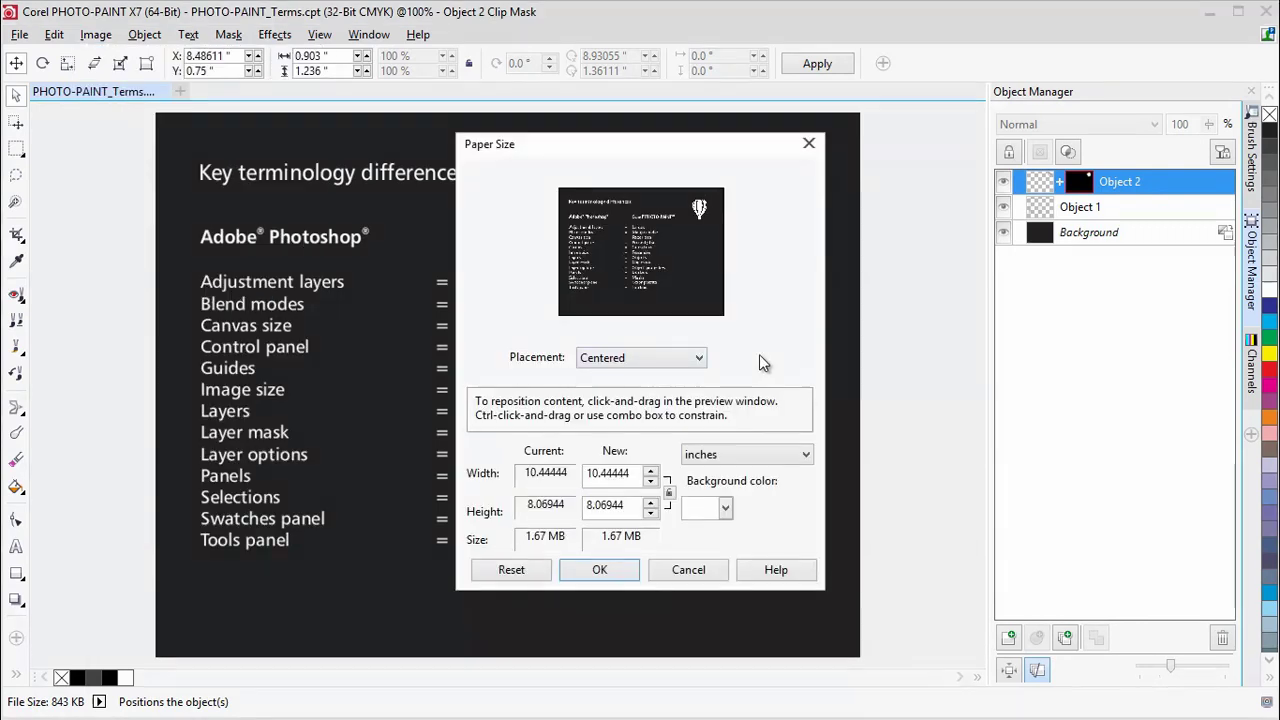
left_click(718, 569)
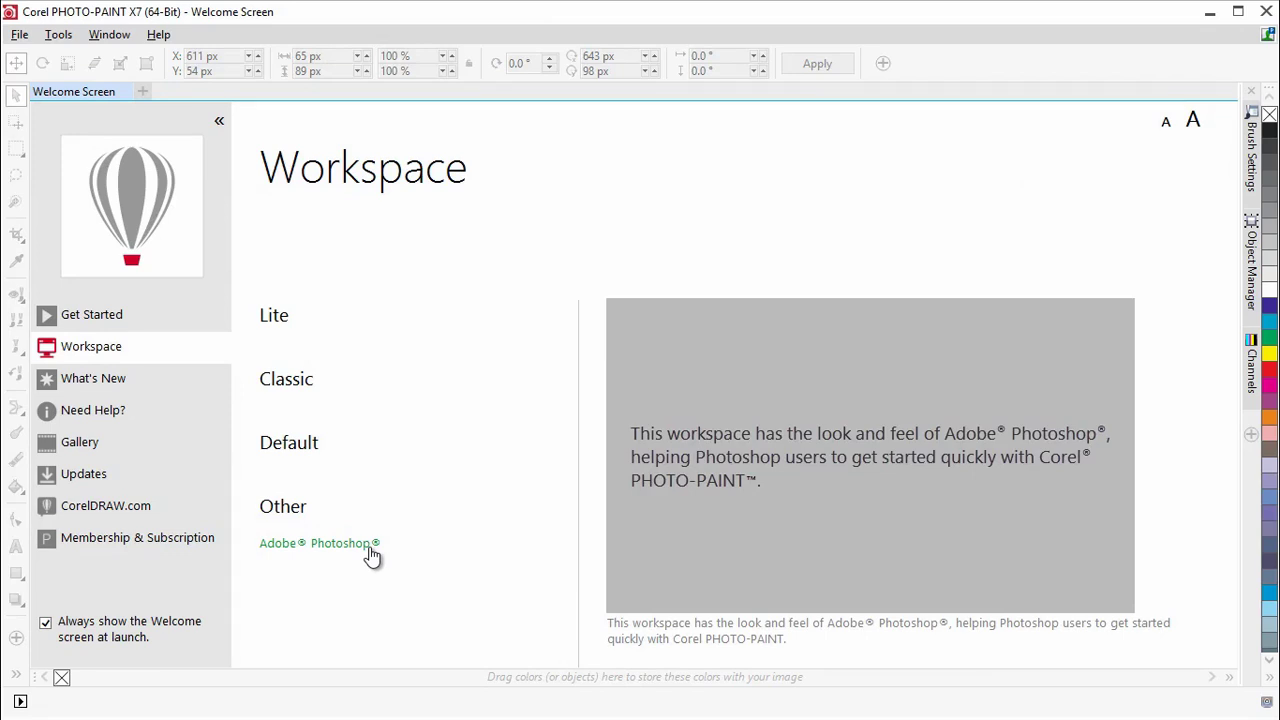
Switch the Welcome Screen to its Need Help? page
left_click(121, 409)
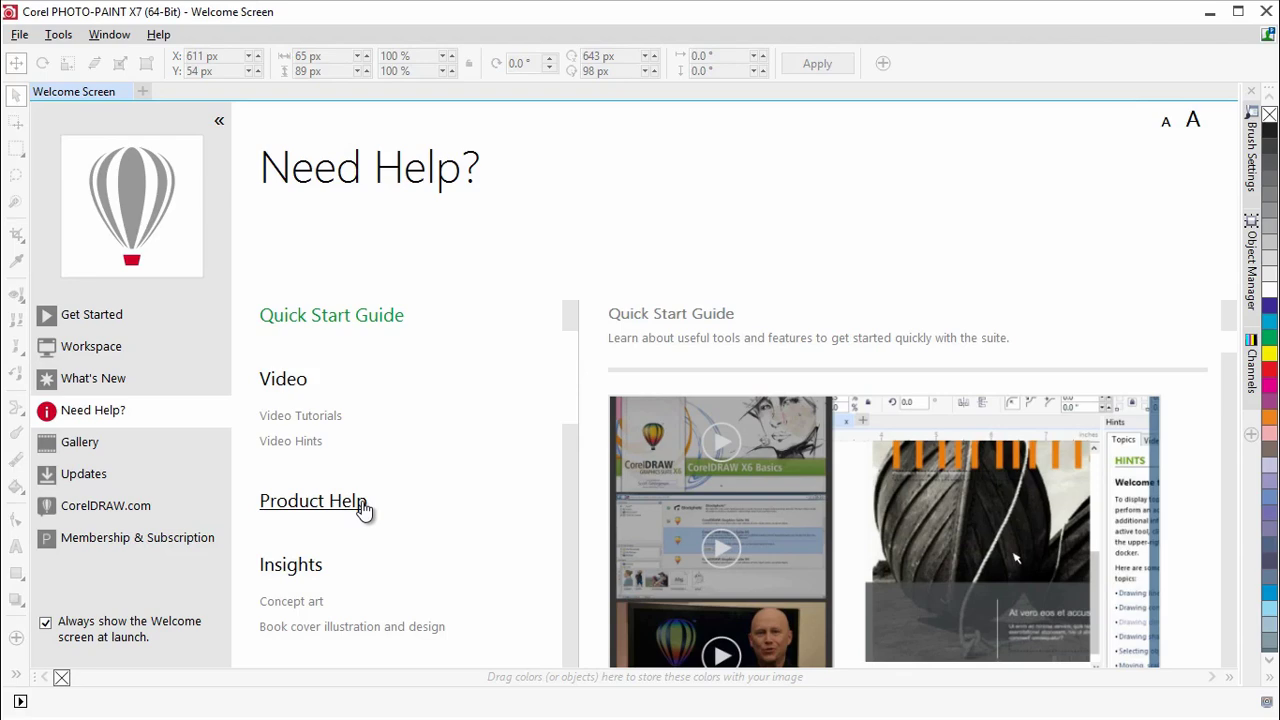
In Product Help, go to Reference > PHOTO-PAINT for Adobe Photoshop users > Comparing terminology
left_click(364, 508)
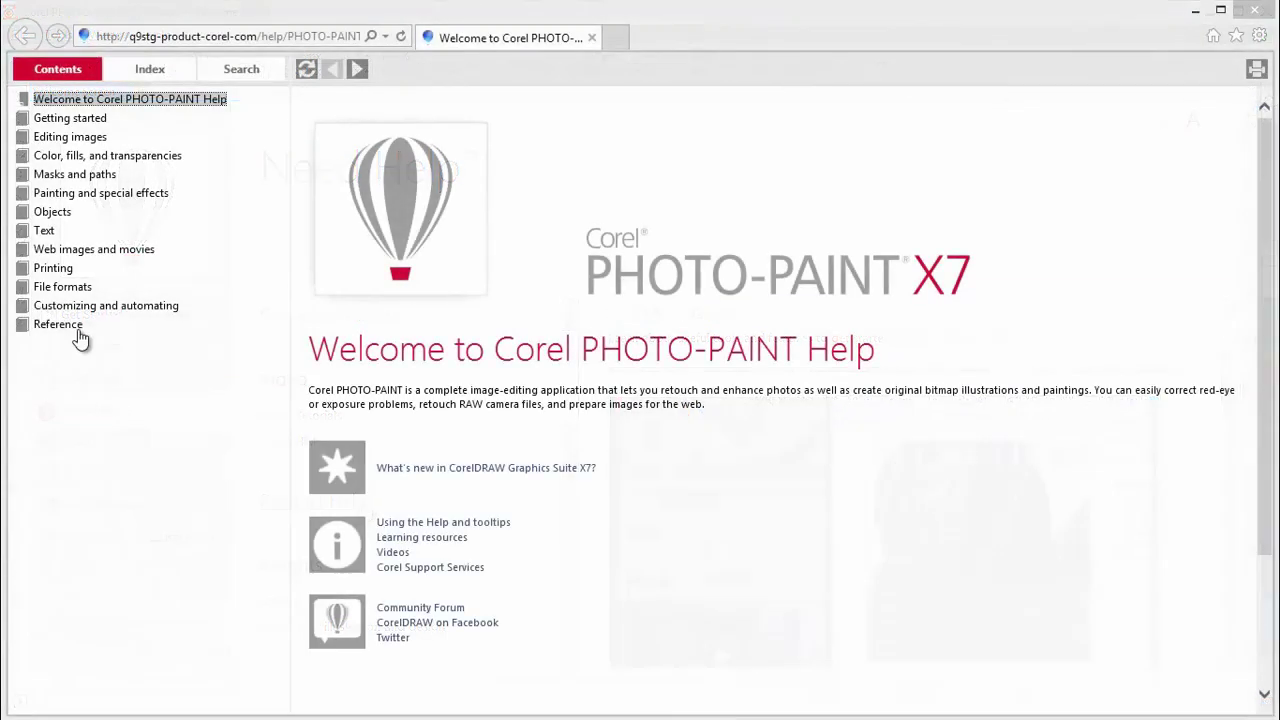
left_click(72, 325)
left_click(80, 345)
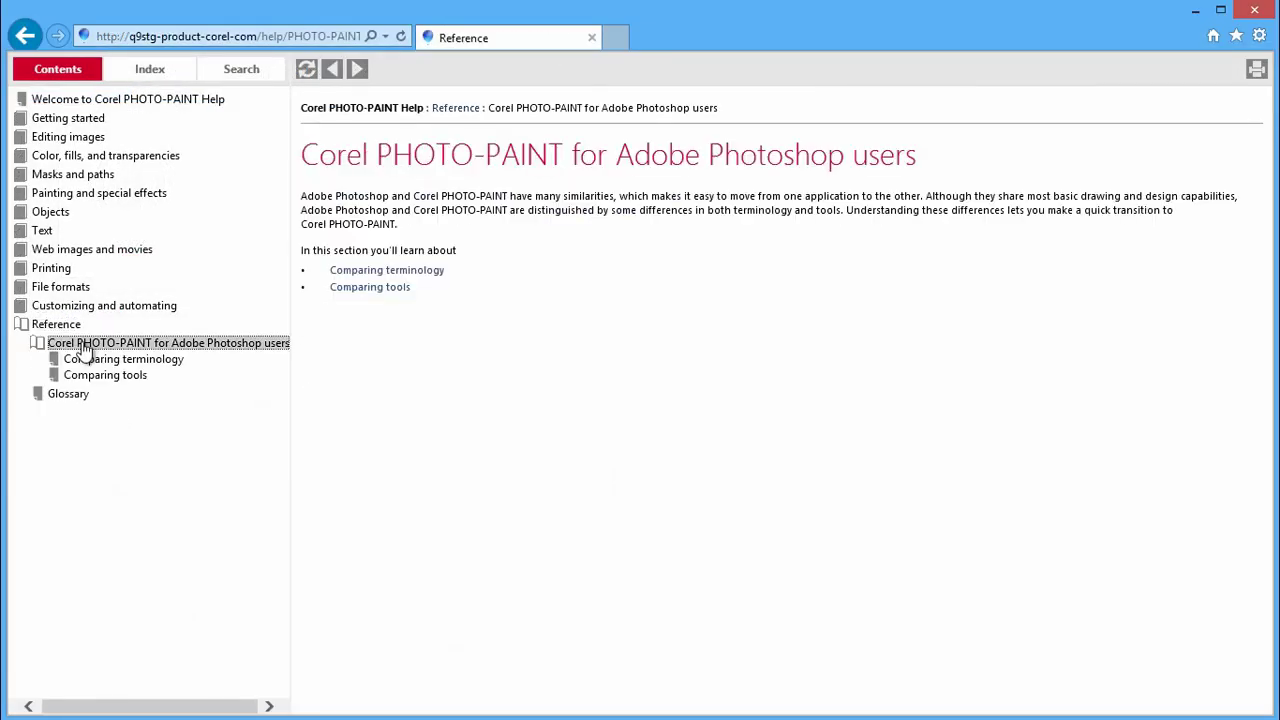
left_click(157, 362)
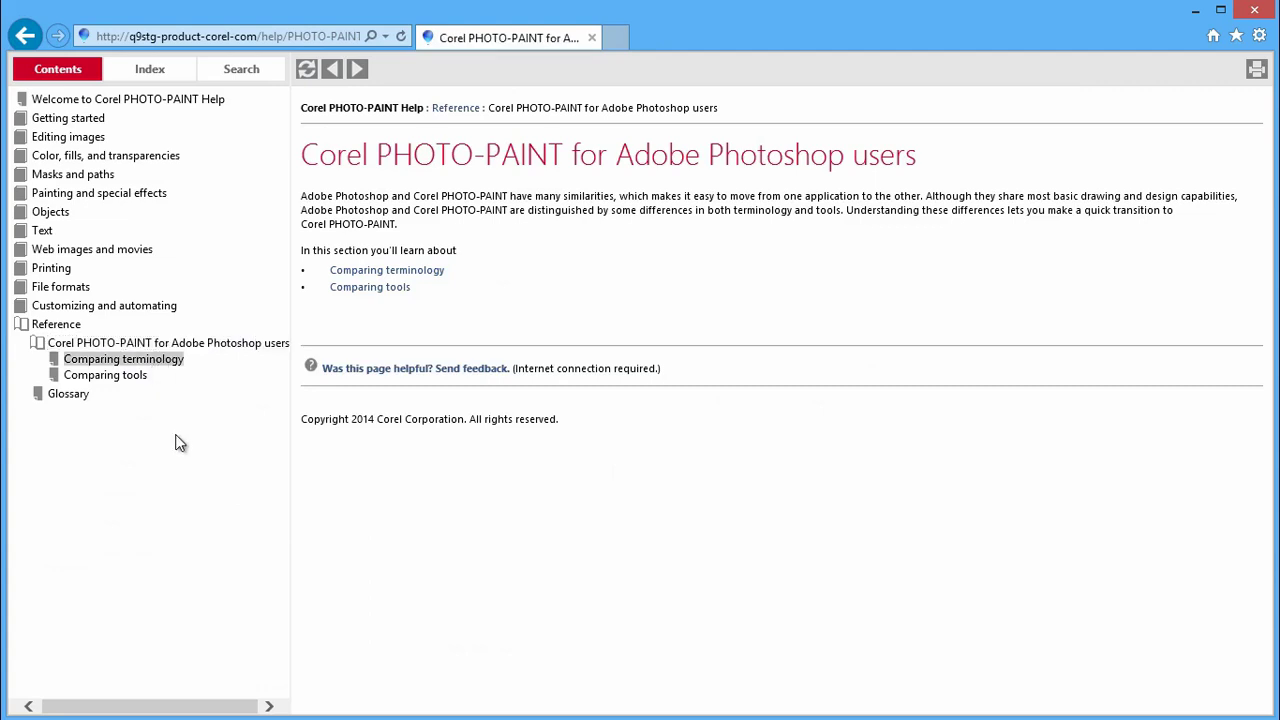
left_click(437, 283)
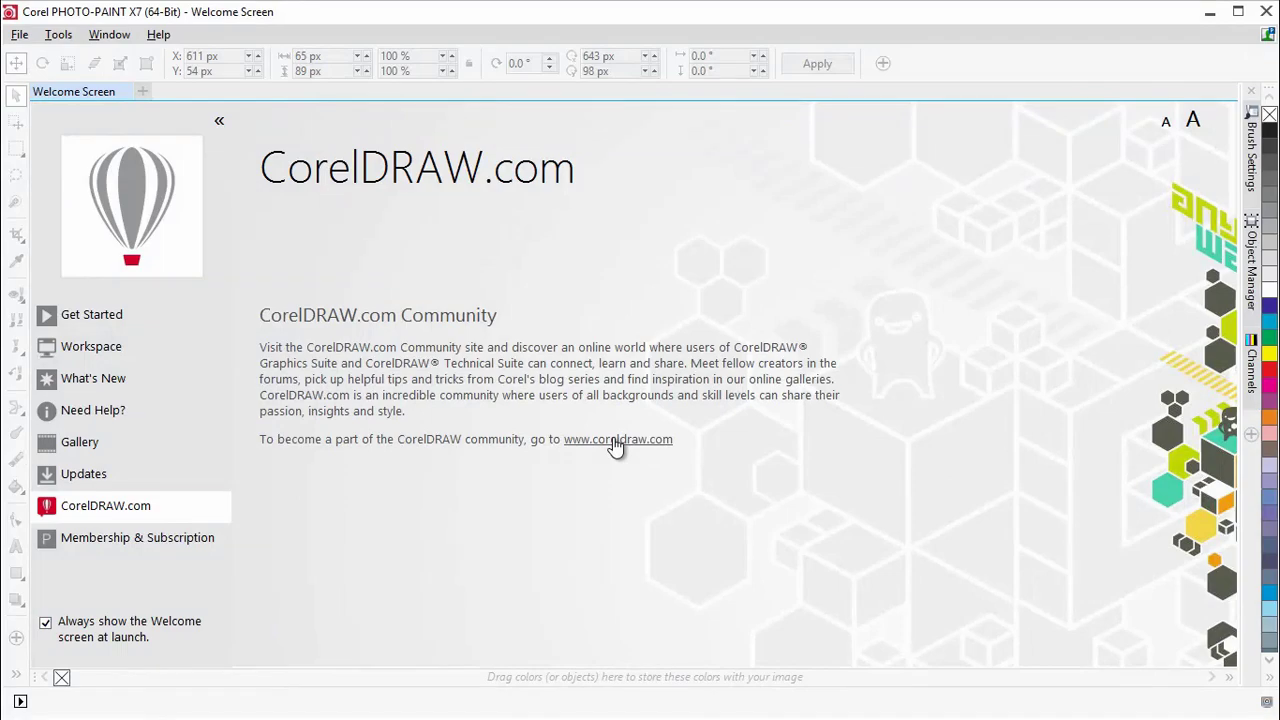
left_click(615, 441)
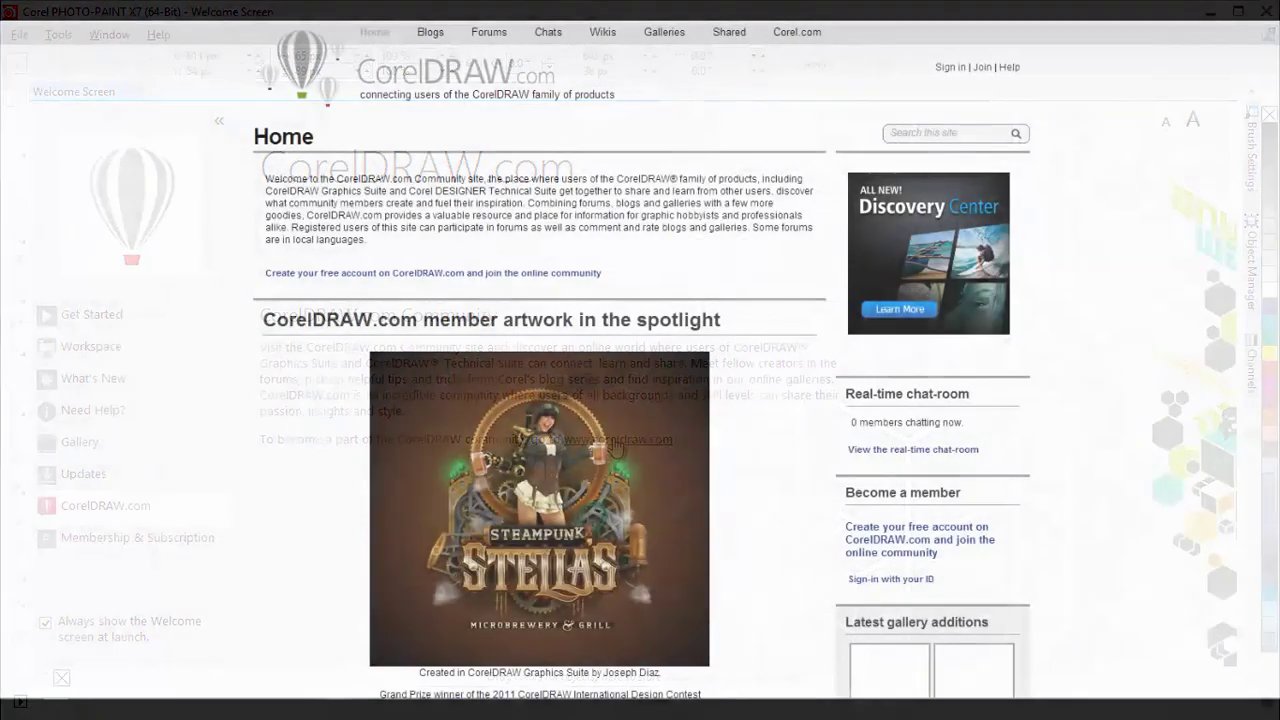